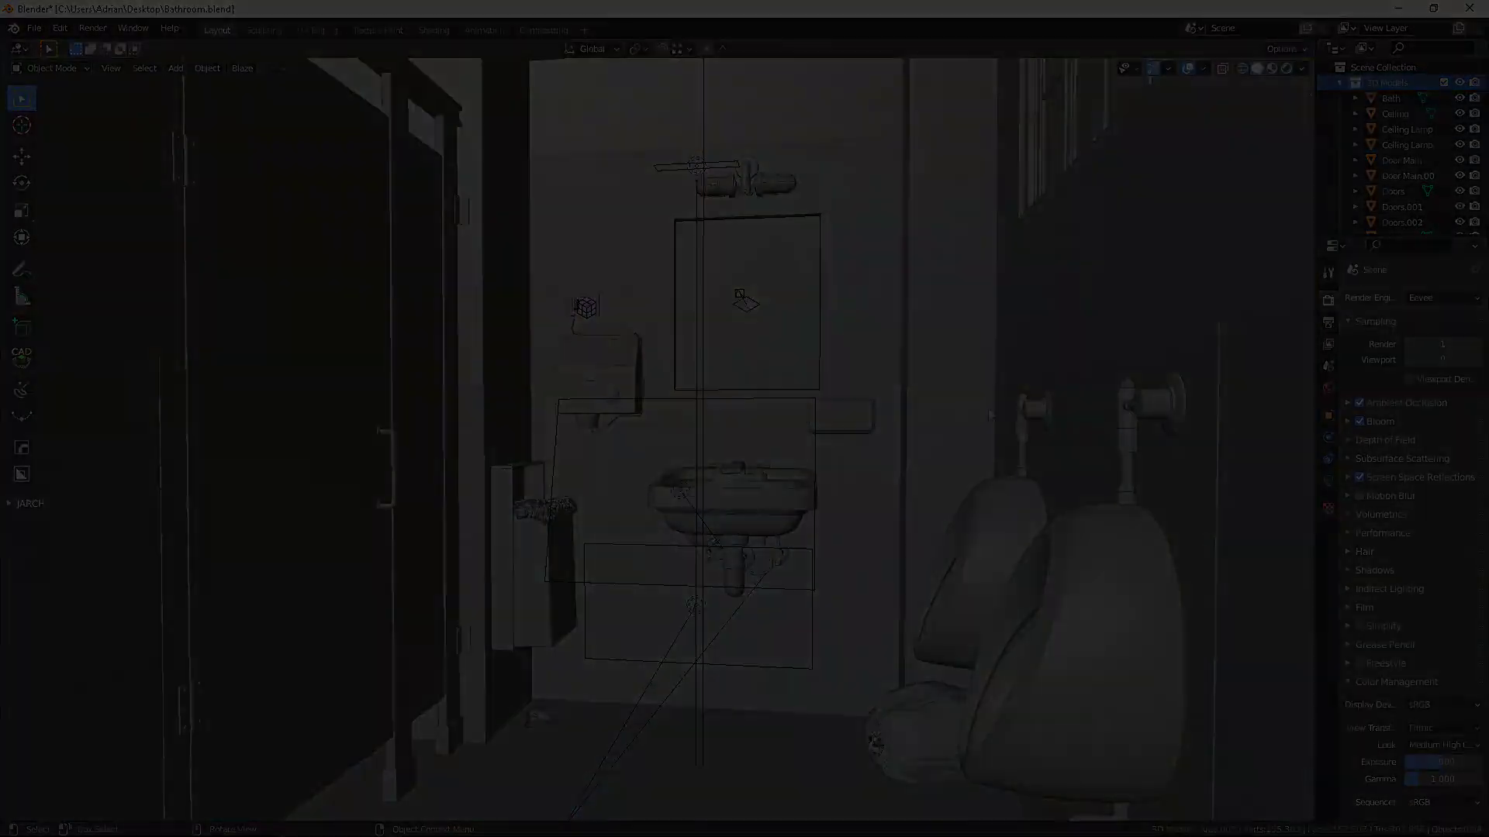
Add a plane mesh and view it from above in the Shading workspace.
{"action": "key", "text": "shift+a"}
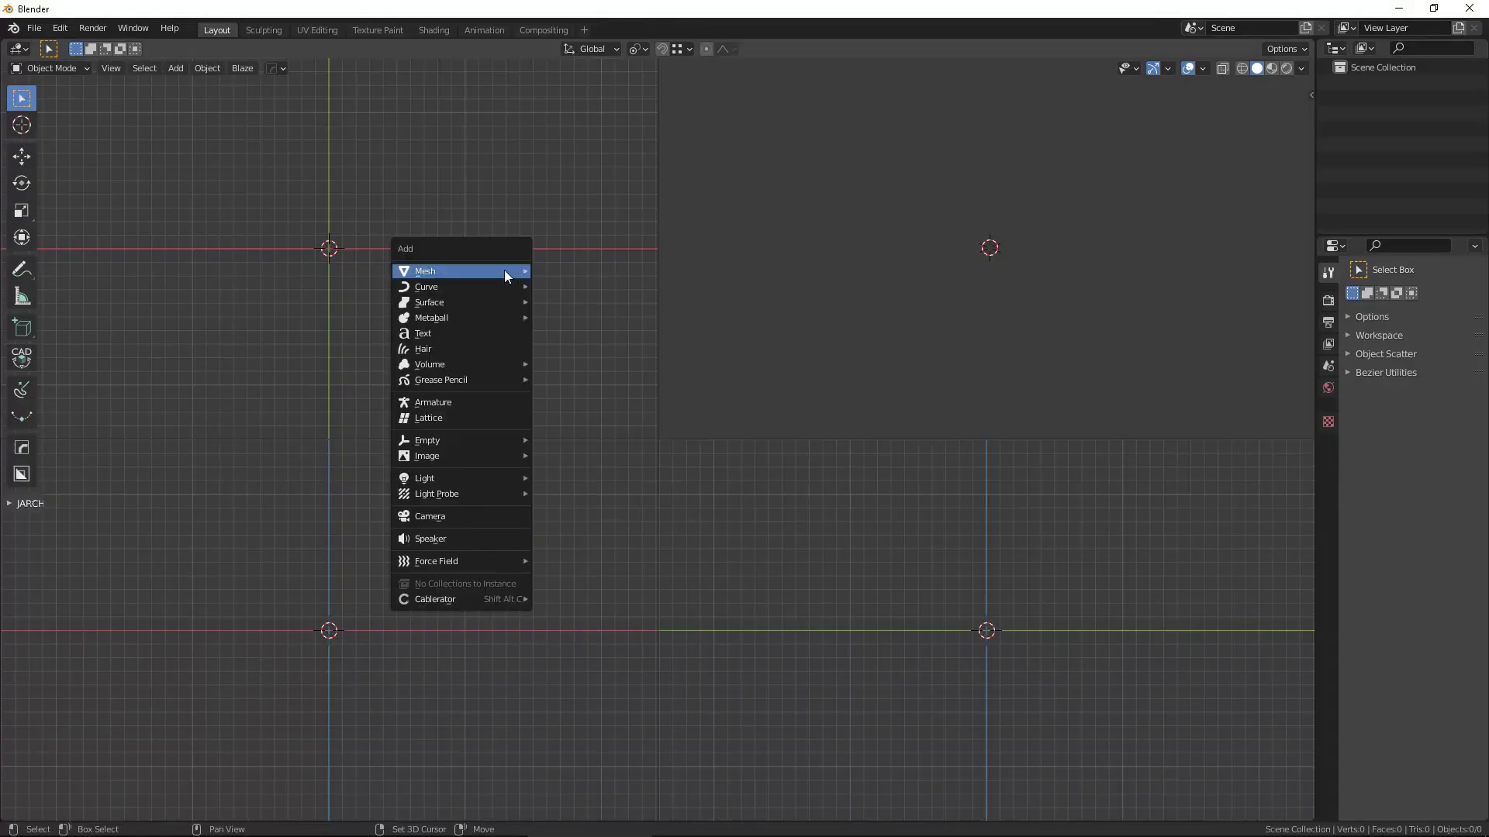
{"action": "left_click", "coordinate": [592, 270]}
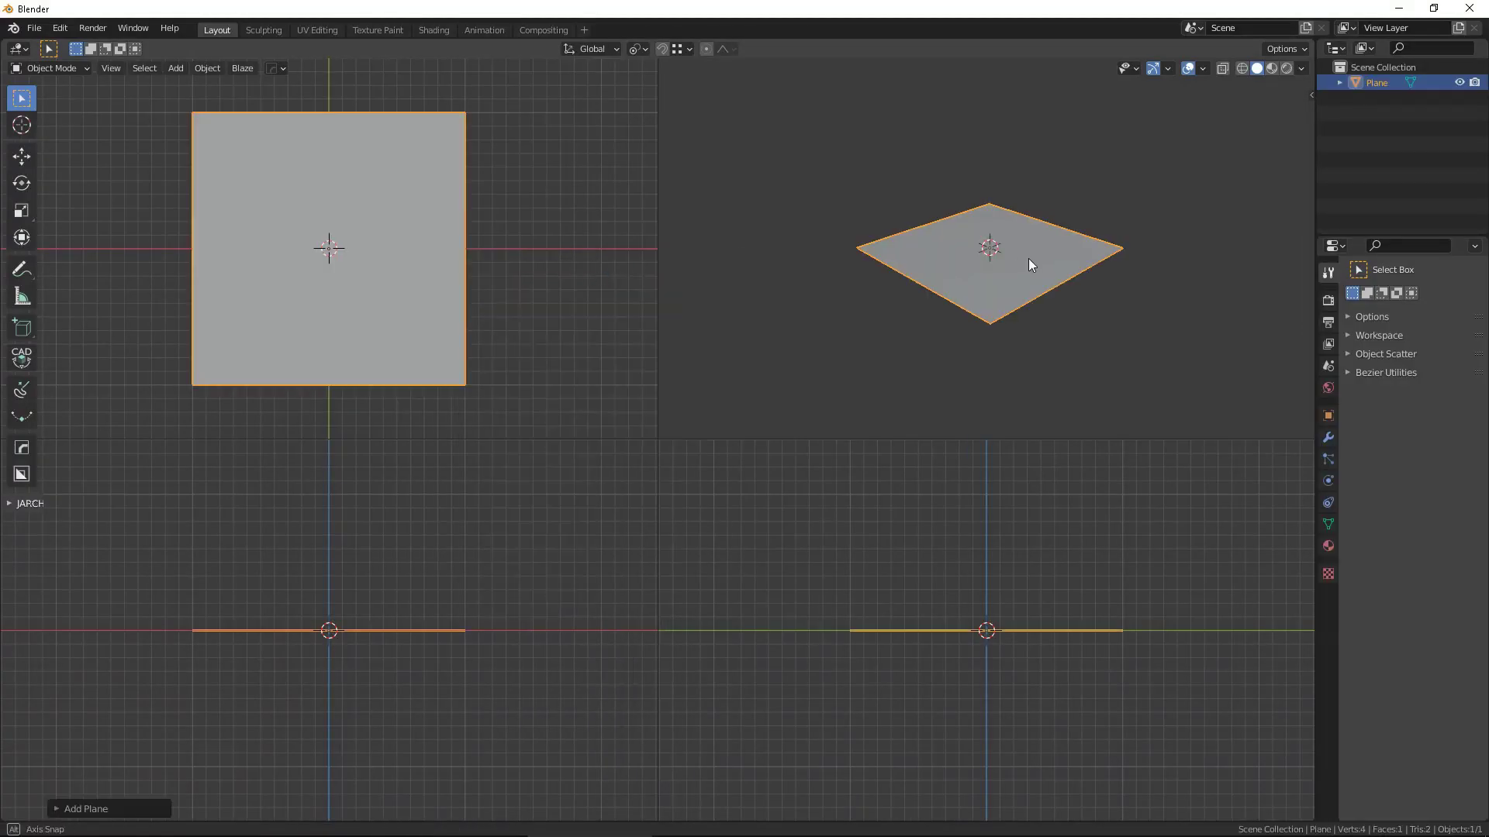
{"action": "left_click", "coordinate": [434, 29]}
{"action": "scroll", "coordinate": [704, 322], "scroll_direction": "up", "scroll_amount": 3}
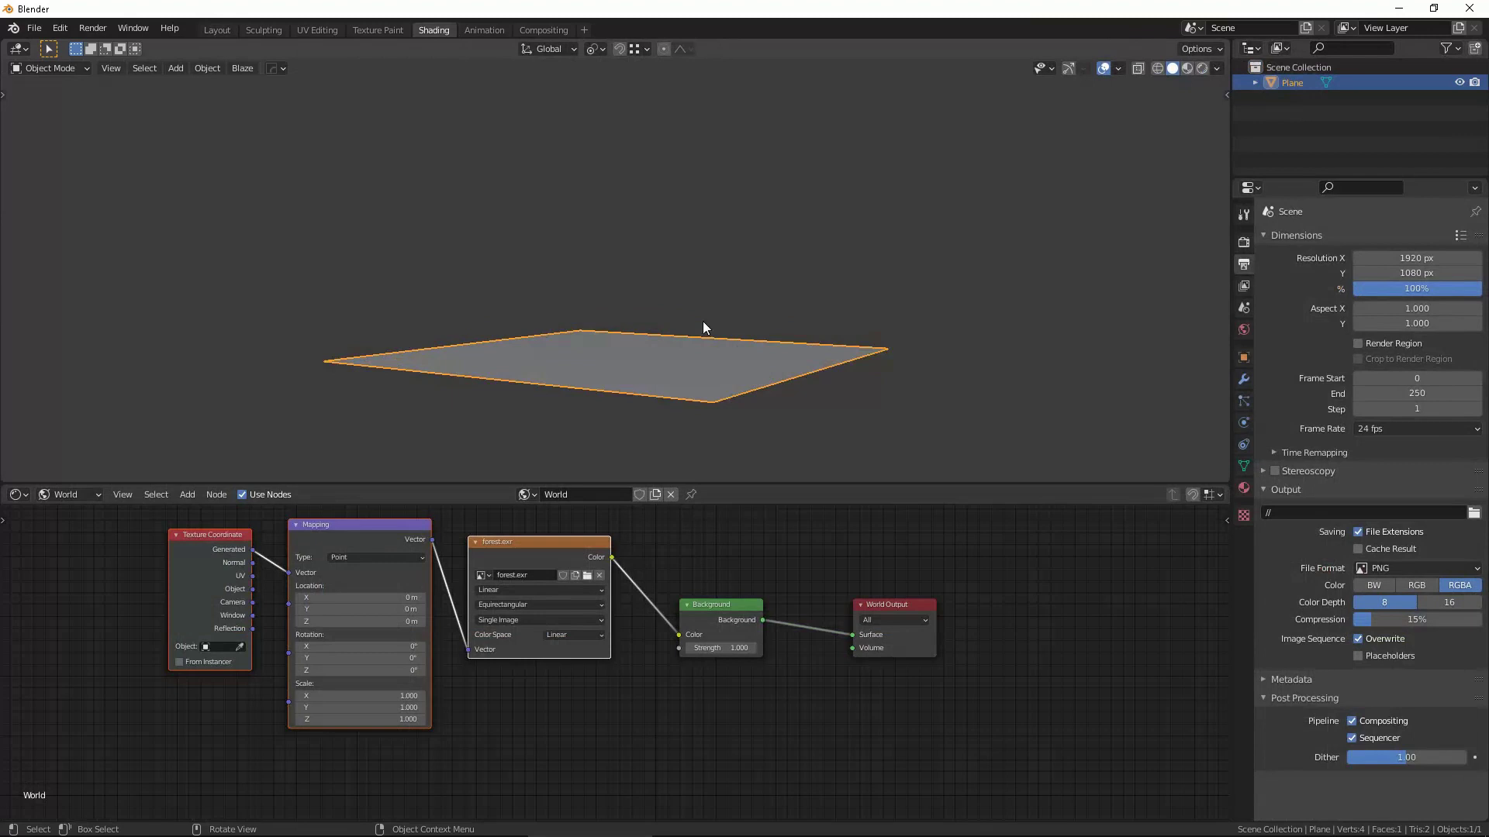
{"action": "middle_click_drag", "start_coordinate": [704, 321], "coordinate": [697, 325]}
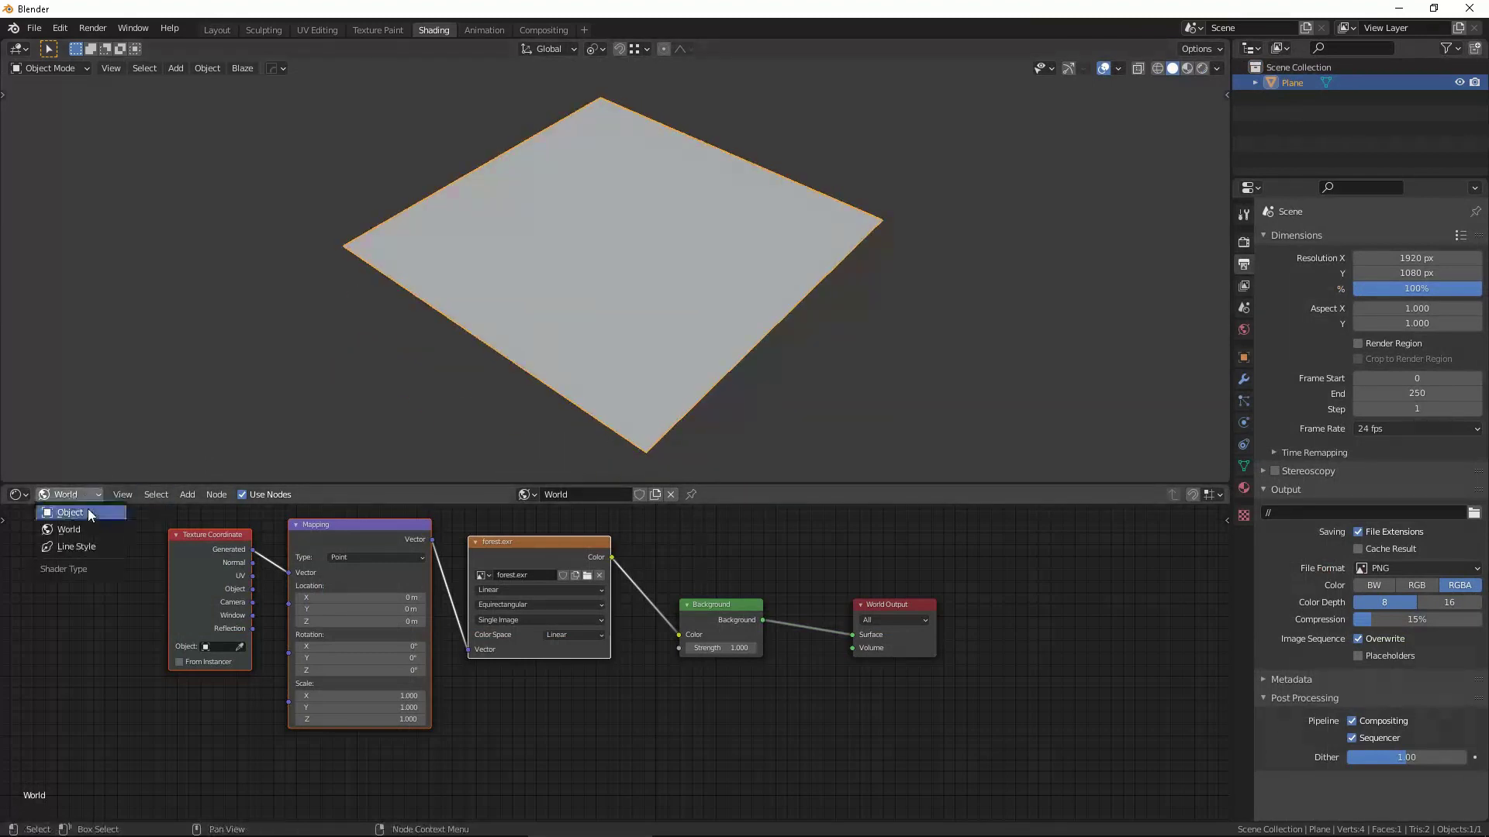
Create a new object material named Wall and spread out its Principled BSDF and Output nodes.
{"action": "left_click", "coordinate": [87, 513]}
{"action": "left_click", "coordinate": [630, 497]}
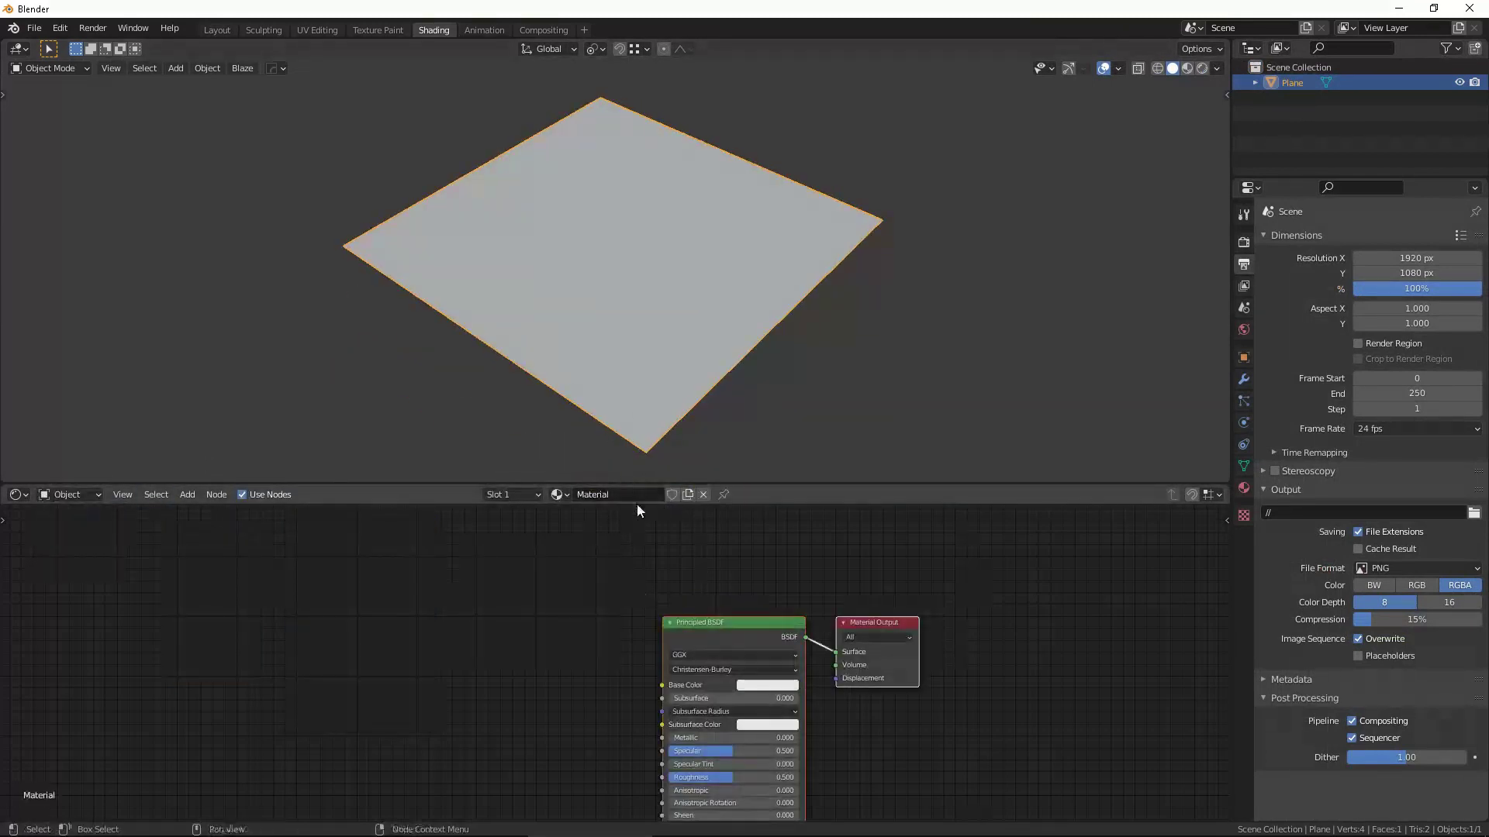
{"action": "double_click", "coordinate": [622, 495]}
{"action": "type", "text": "Wall"}
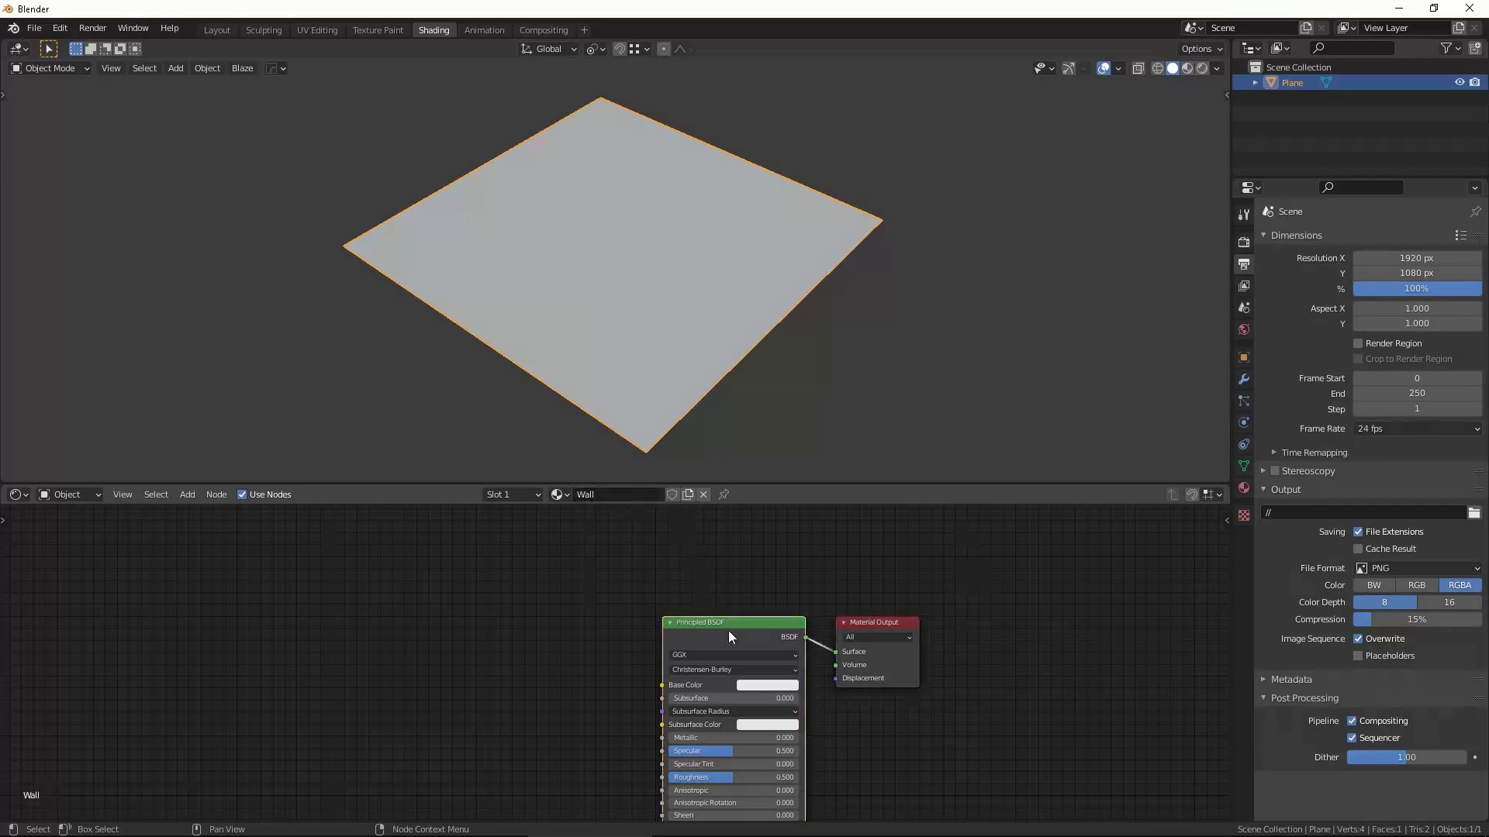
{"action": "left_click_drag", "start_coordinate": [716, 630], "coordinate": [578, 652]}
{"action": "left_click_drag", "start_coordinate": [854, 629], "coordinate": [1004, 611]}
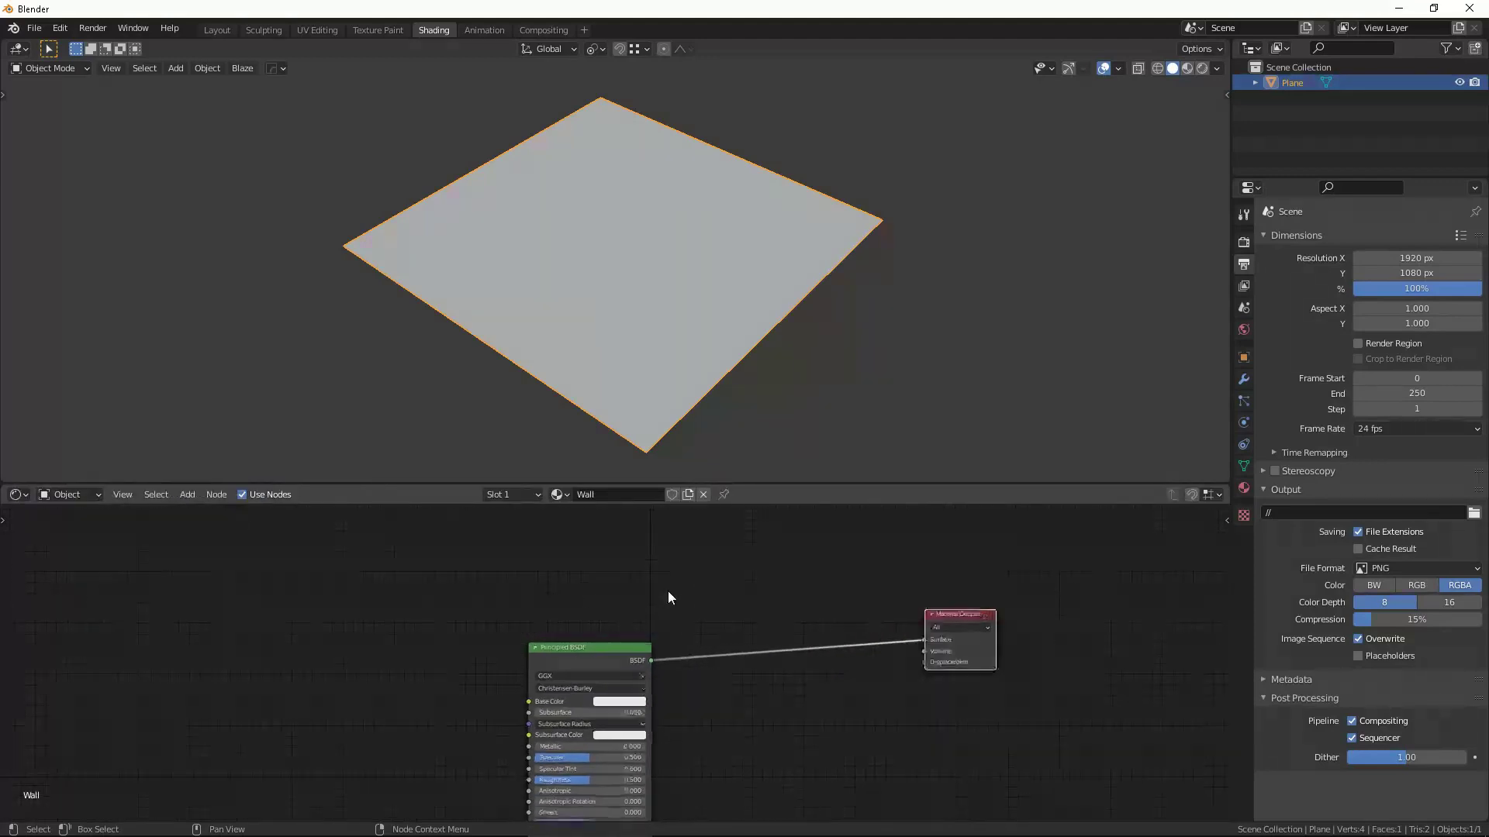
{"action": "scroll", "coordinate": [667, 592], "scroll_direction": "down", "scroll_amount": 1}
Add a Glossy BSDF node above the Principled BSDF.
{"action": "left_click", "coordinate": [188, 495]}
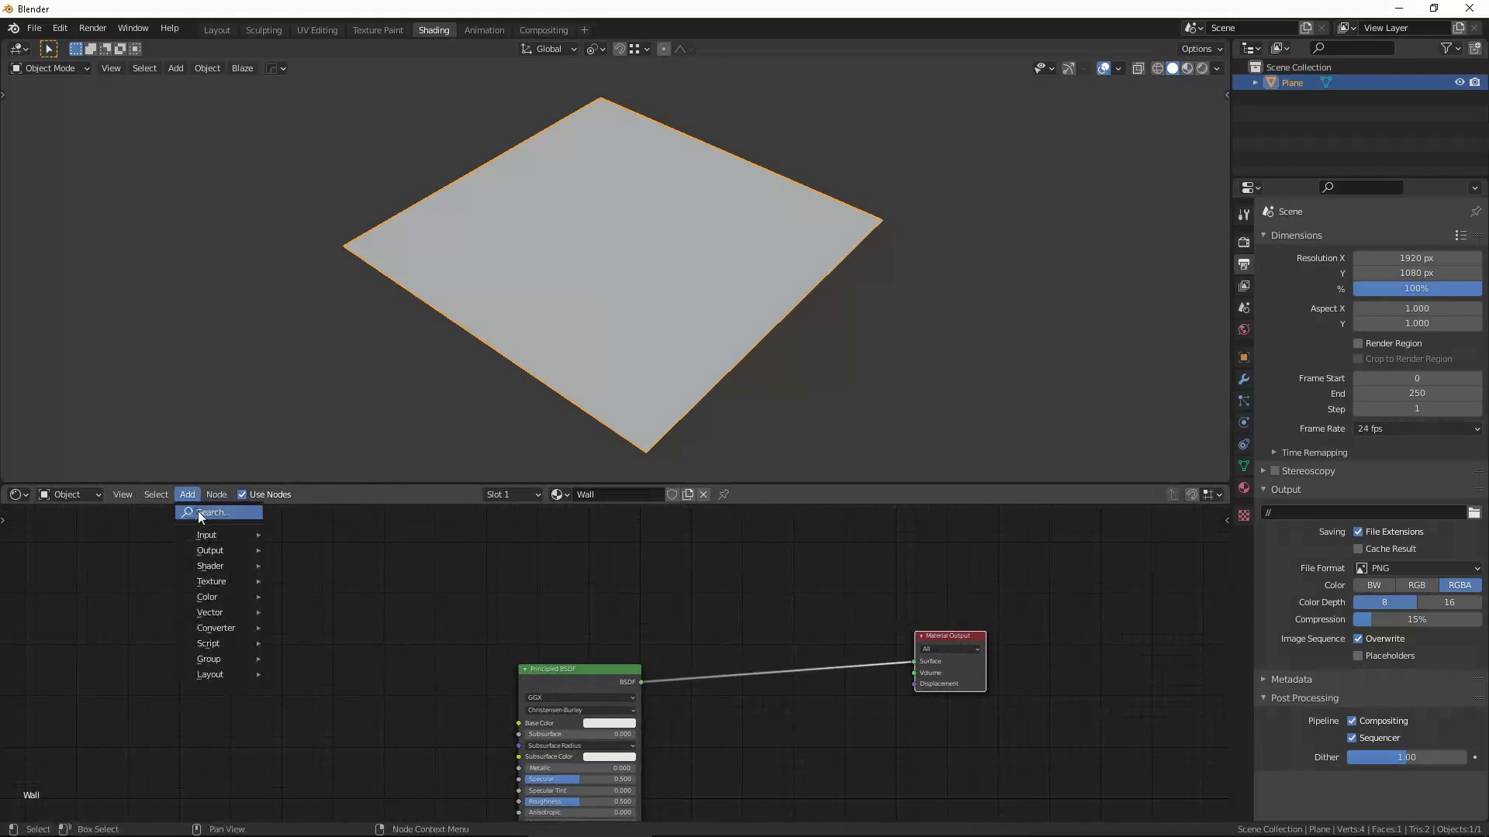
{"action": "mouse_move", "coordinate": [211, 566]}
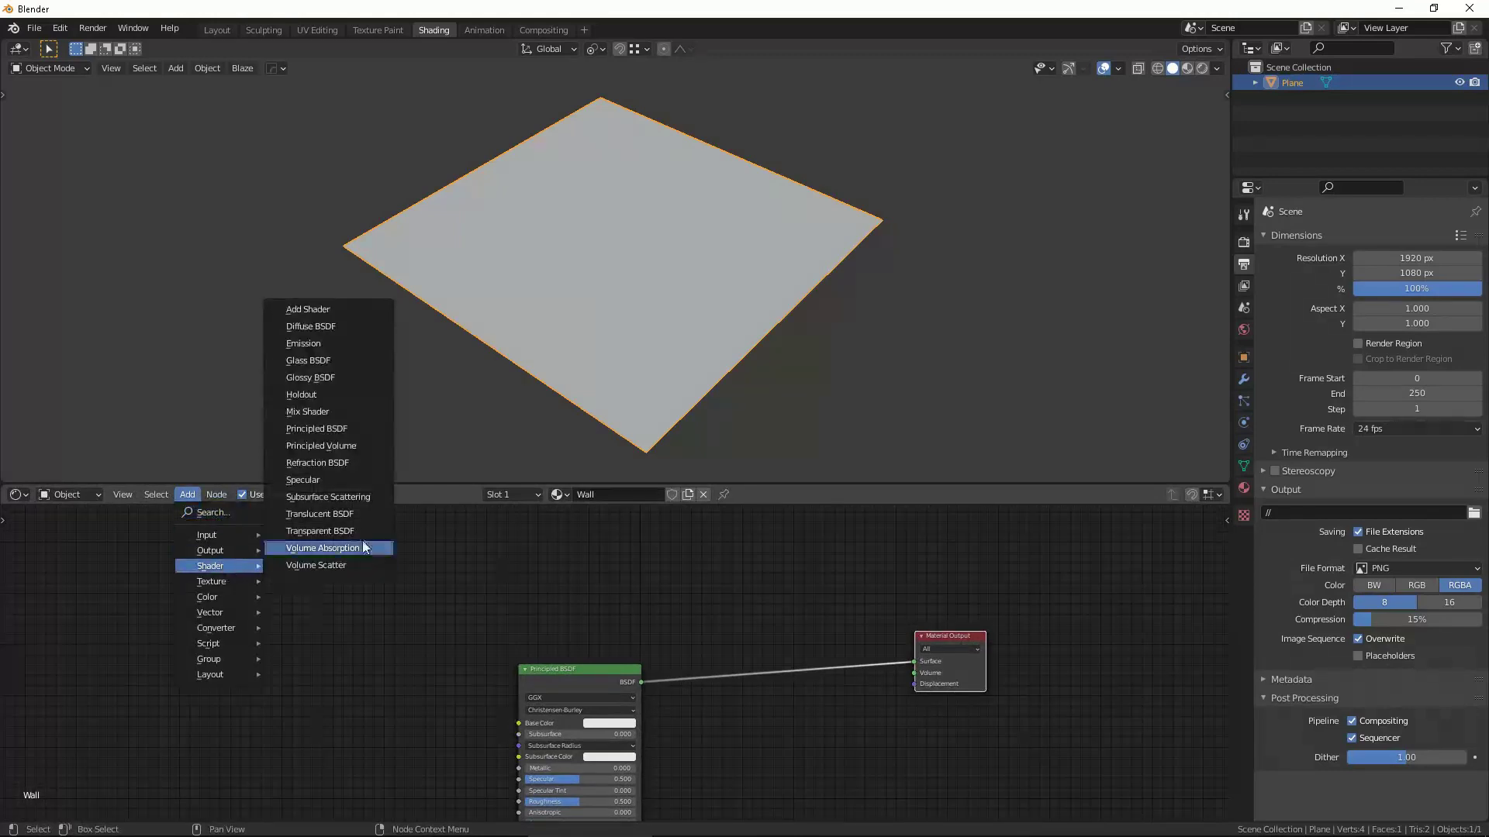
{"action": "left_click", "coordinate": [341, 385]}
{"action": "left_click", "coordinate": [545, 538]}
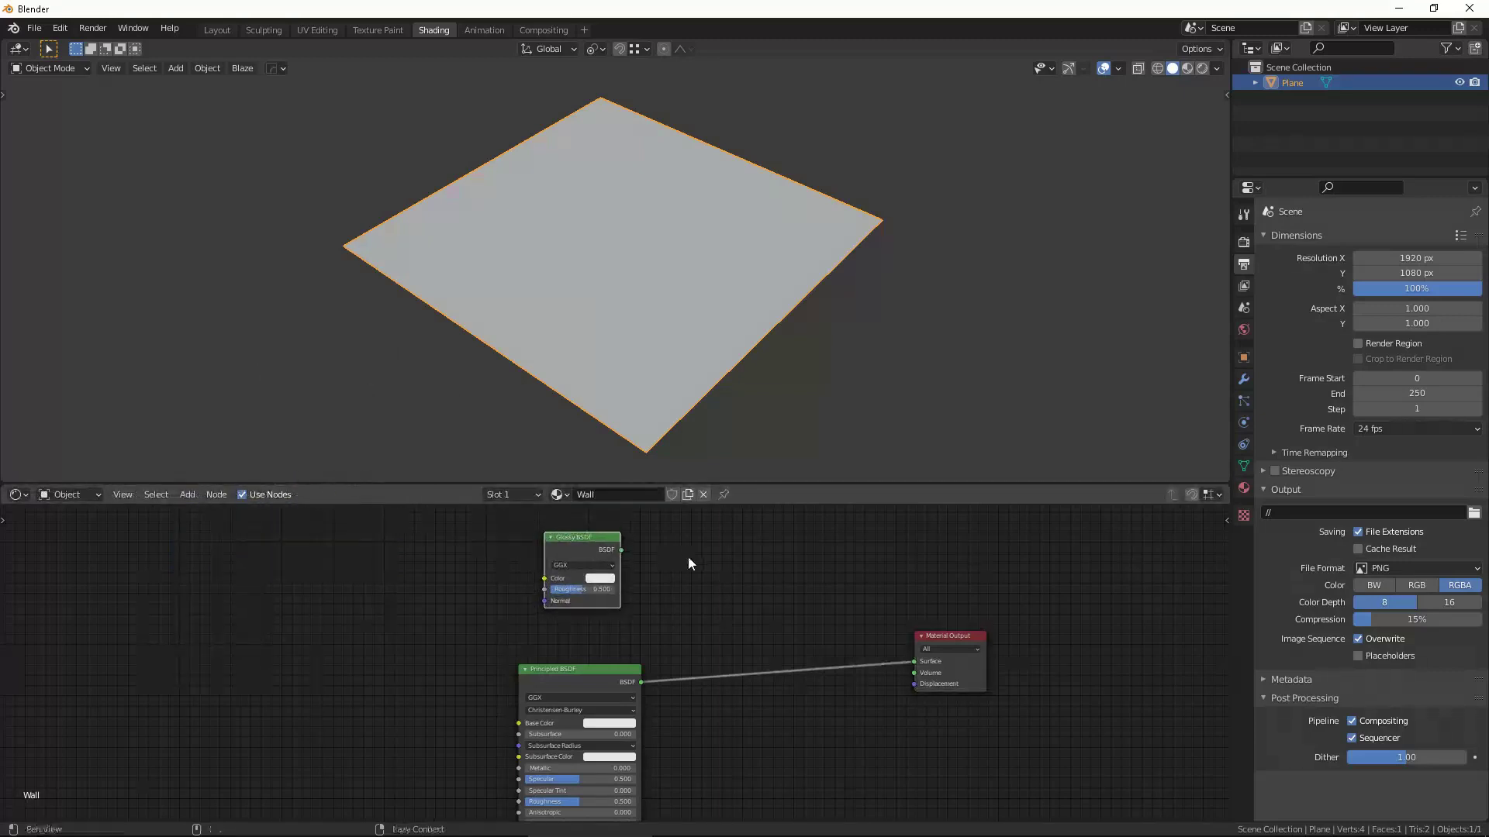
{"action": "middle_click_drag", "start_coordinate": [546, 539], "coordinate": [501, 569]}
{"action": "scroll", "coordinate": [535, 577], "scroll_direction": "down", "scroll_amount": 1}
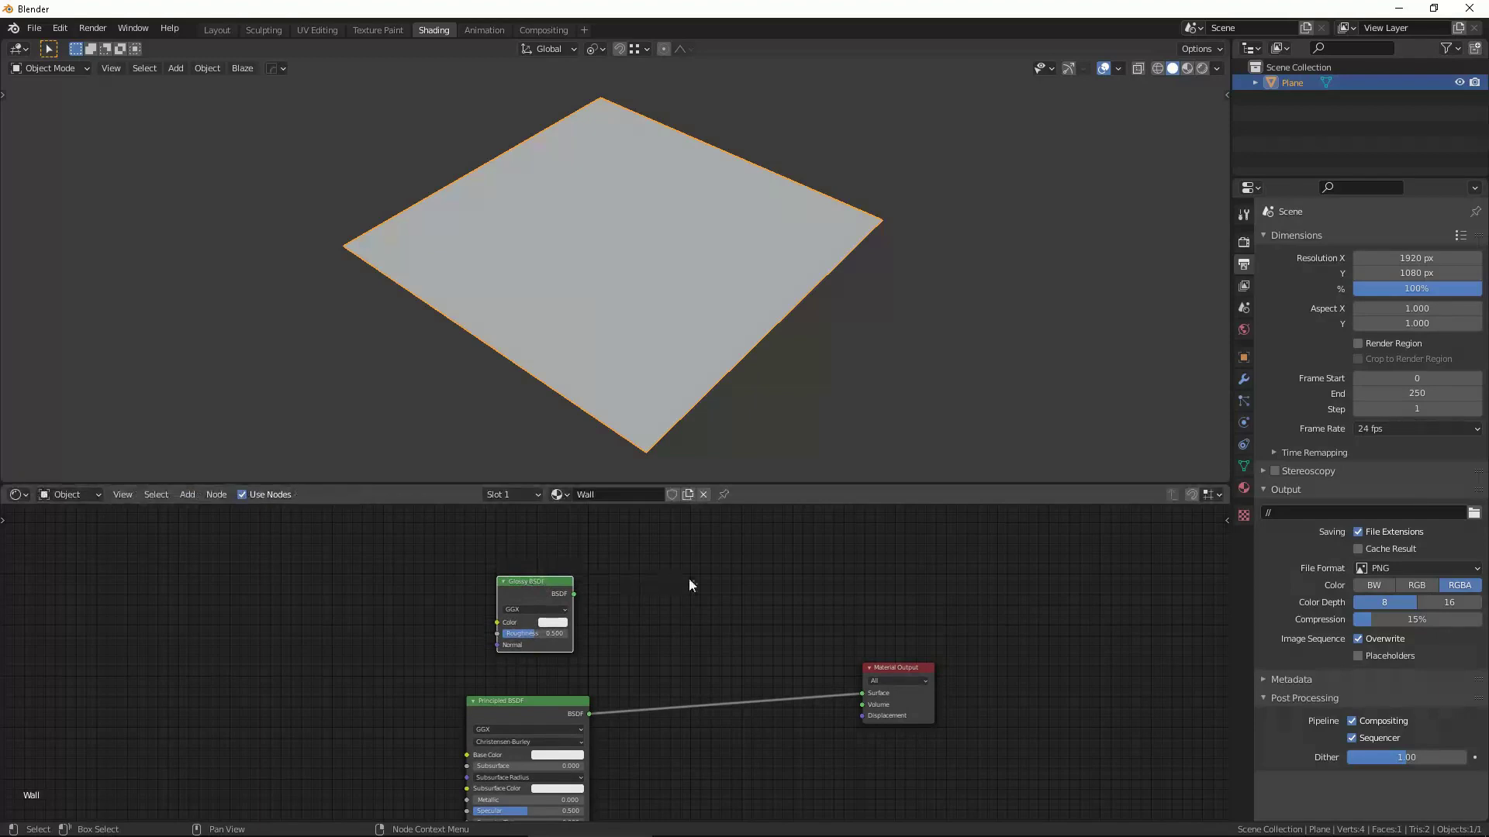
Add a Mix Shader fed by both BSDFs and connect it to the Material Output Surface.
{"action": "key", "text": "shift+a"}
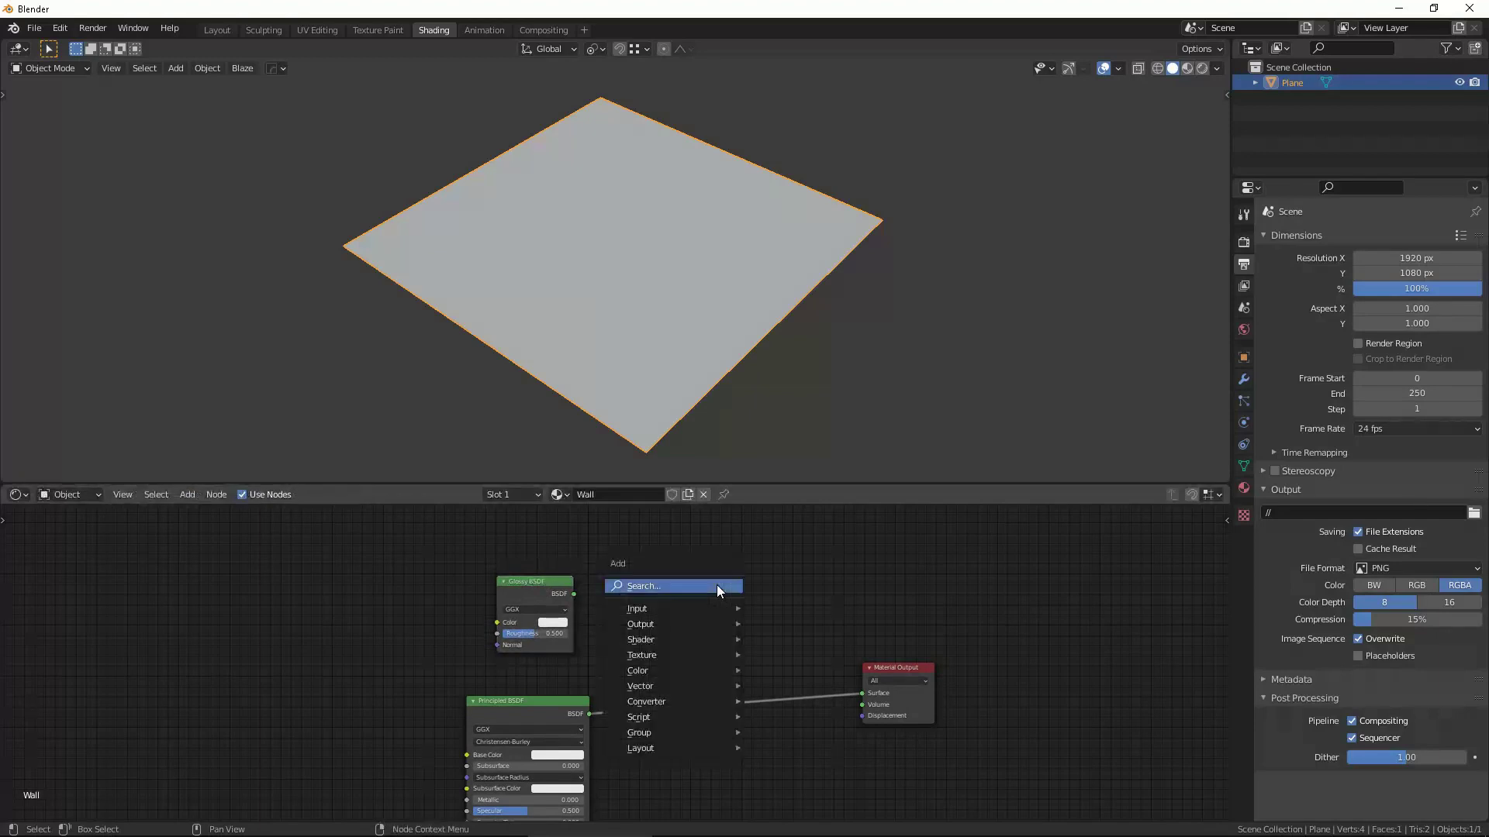
{"action": "left_click", "coordinate": [717, 584]}
{"action": "type", "text": "mix"}
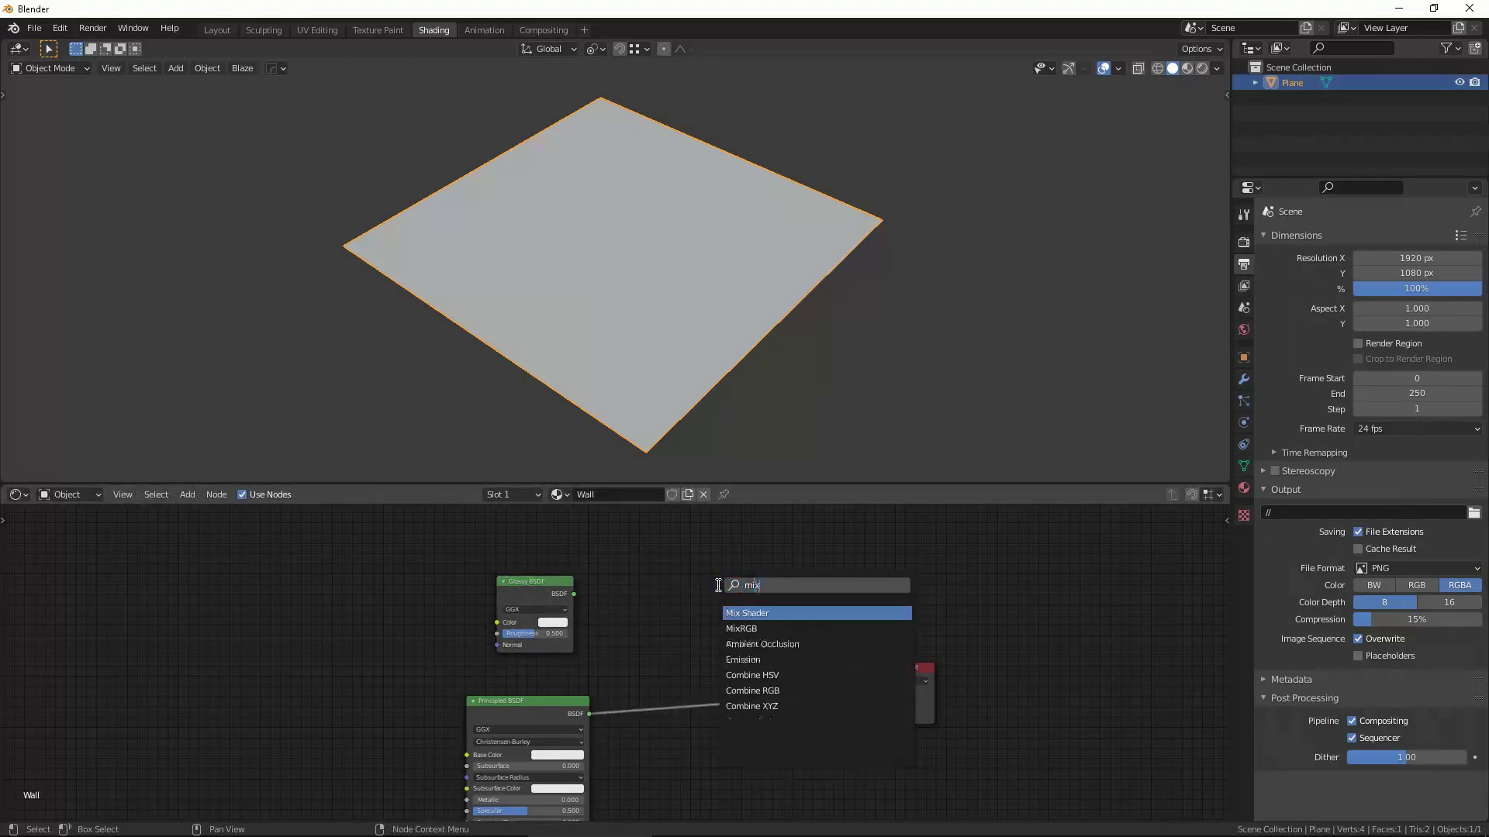
{"action": "left_click", "coordinate": [750, 612]}
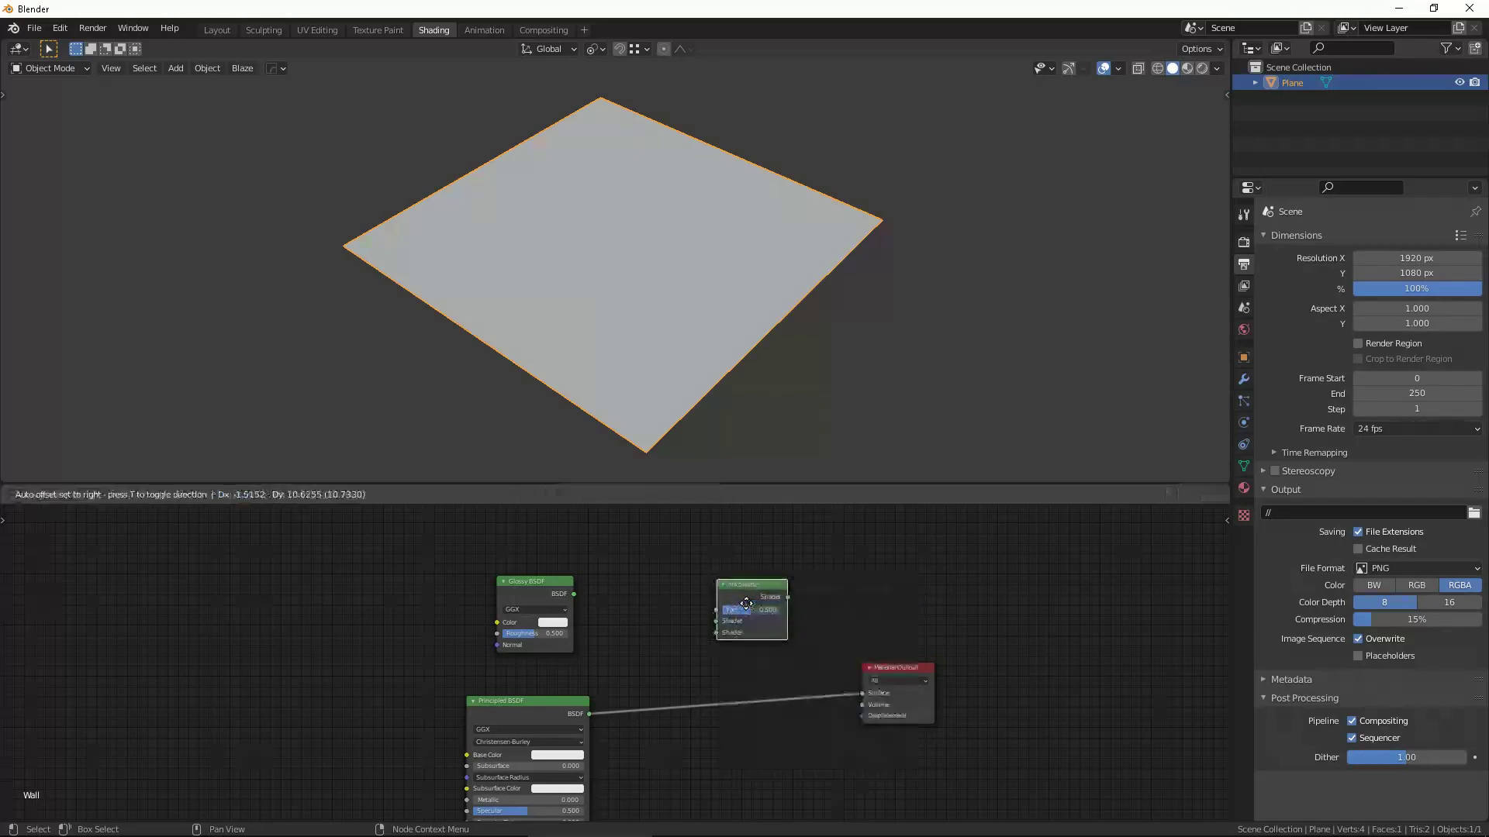
{"action": "left_click", "coordinate": [717, 558]}
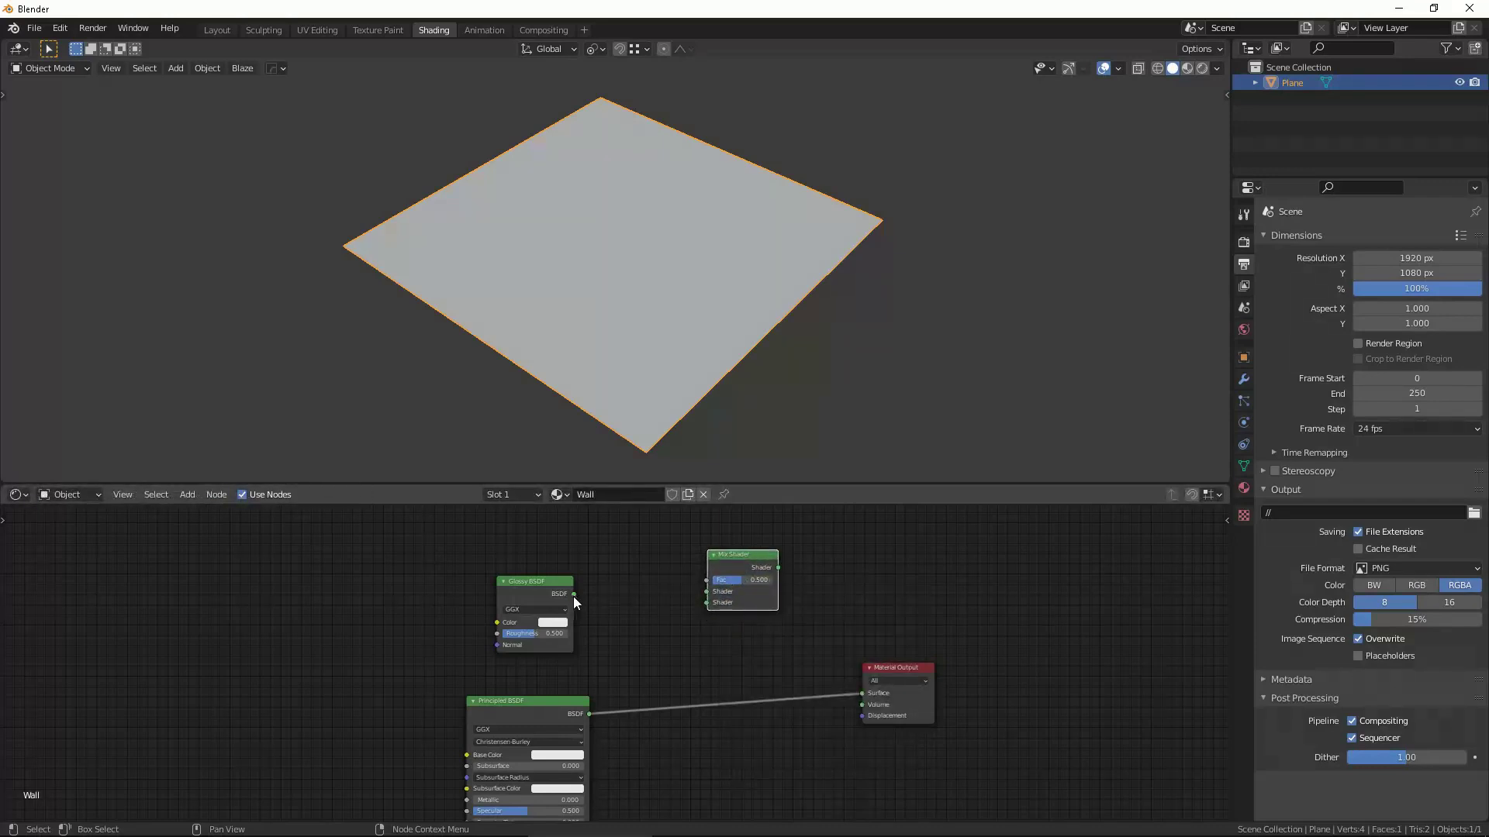
{"action": "left_click_drag", "start_coordinate": [574, 594], "coordinate": [708, 603]}
{"action": "left_click_drag", "start_coordinate": [592, 709], "coordinate": [708, 600]}
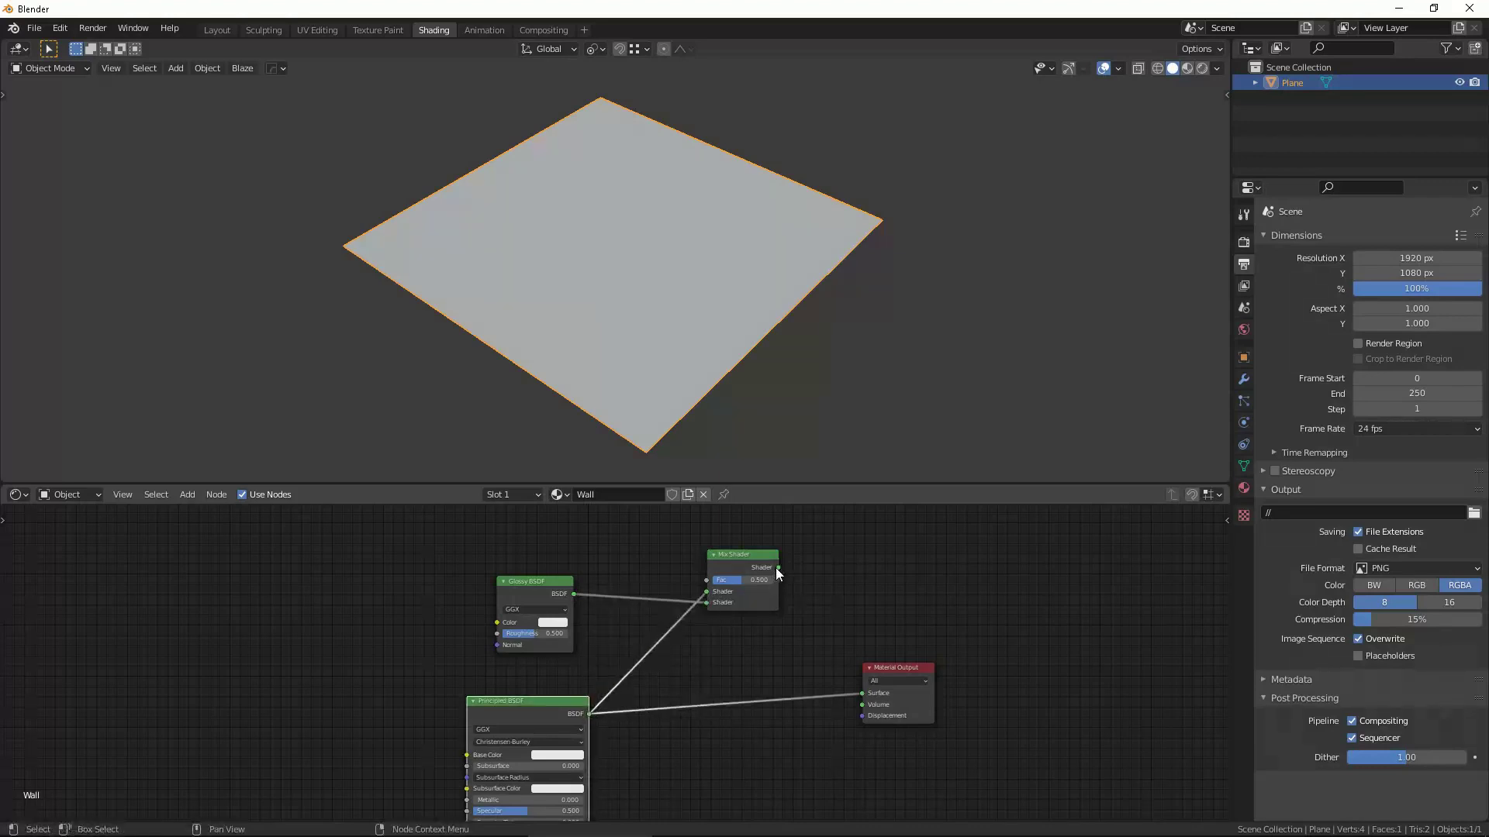
{"action": "mouse_move", "coordinate": [778, 568]}
{"action": "left_mouse_down"}
{"action": "mouse_move", "coordinate": [873, 700]}
{"action": "mouse_move", "coordinate": [867, 592]}
{"action": "left_mouse_up"}
{"action": "scroll", "coordinate": [846, 597], "scroll_direction": "down", "scroll_amount": 2}
{"action": "scroll", "coordinate": [832, 667], "scroll_direction": "down", "scroll_amount": 1}
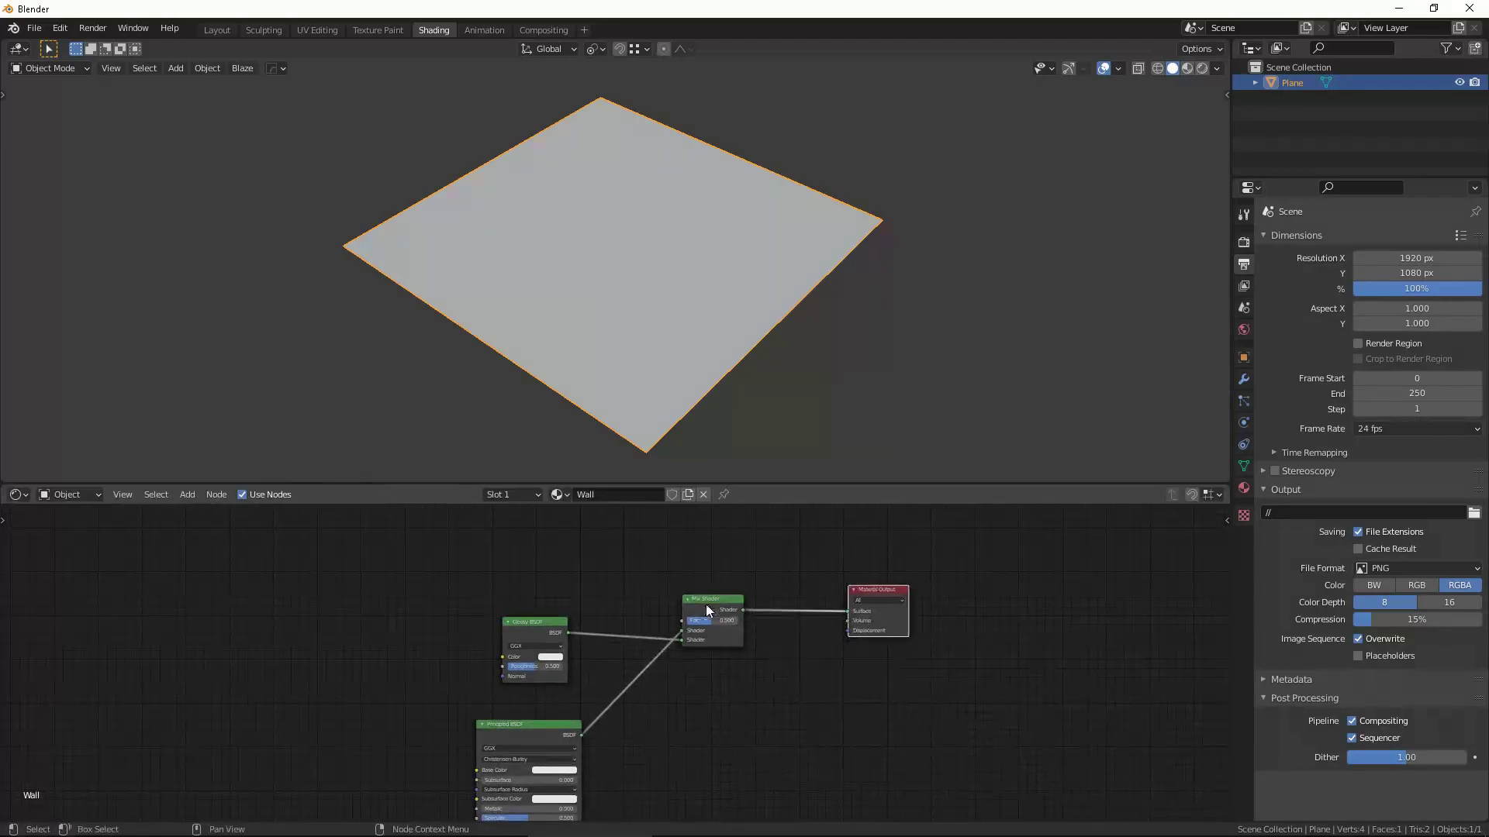
Rearrange the nodes and add an Image Texture node above the Glossy BSDF.
{"action": "left_click_drag", "start_coordinate": [712, 600], "coordinate": [736, 597]}
{"action": "left_click_drag", "start_coordinate": [538, 635], "coordinate": [533, 648]}
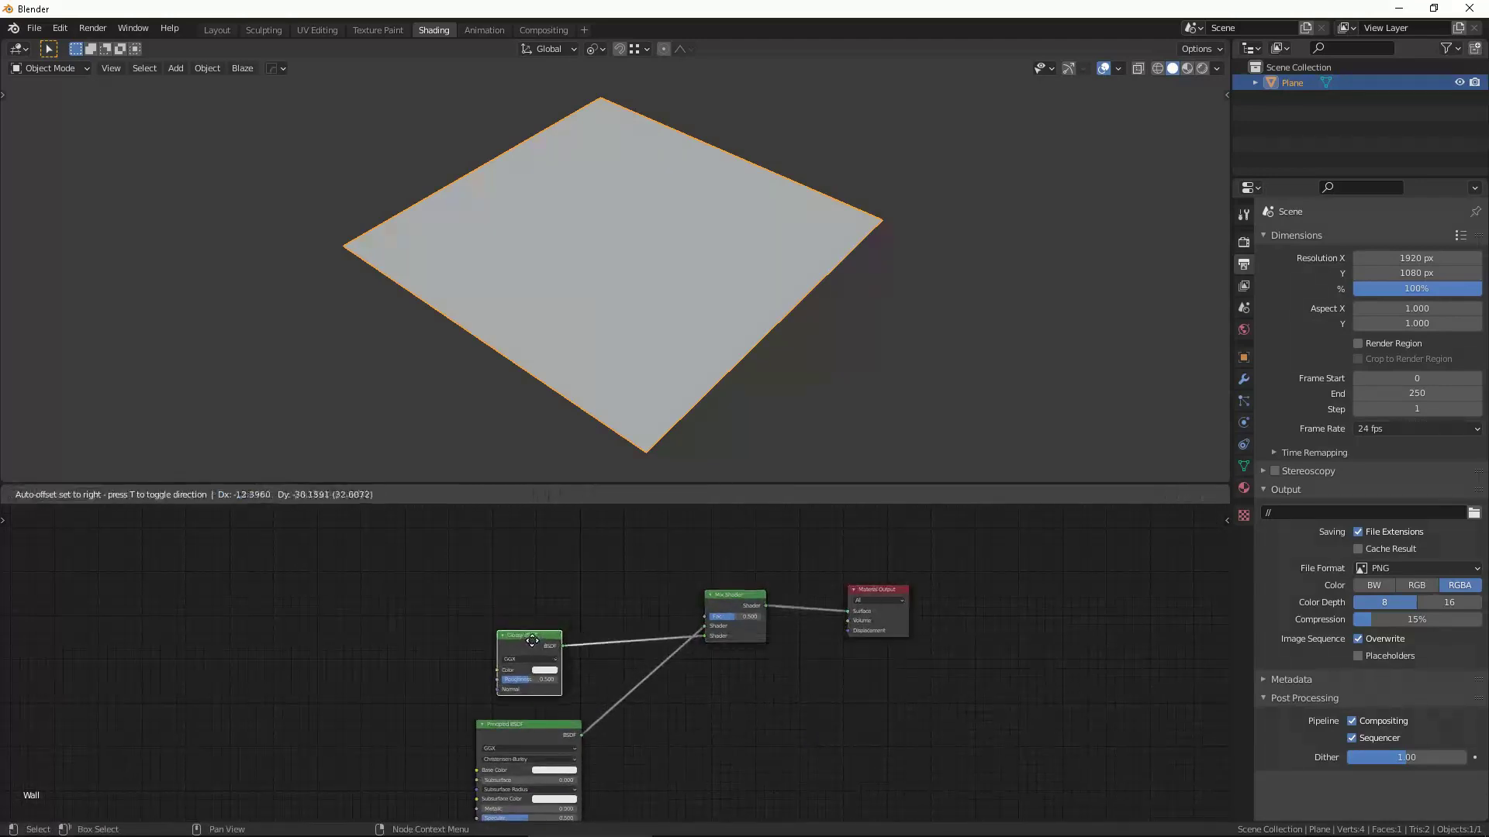
{"action": "key", "text": "shift+a"}
{"action": "left_click", "coordinate": [521, 552]}
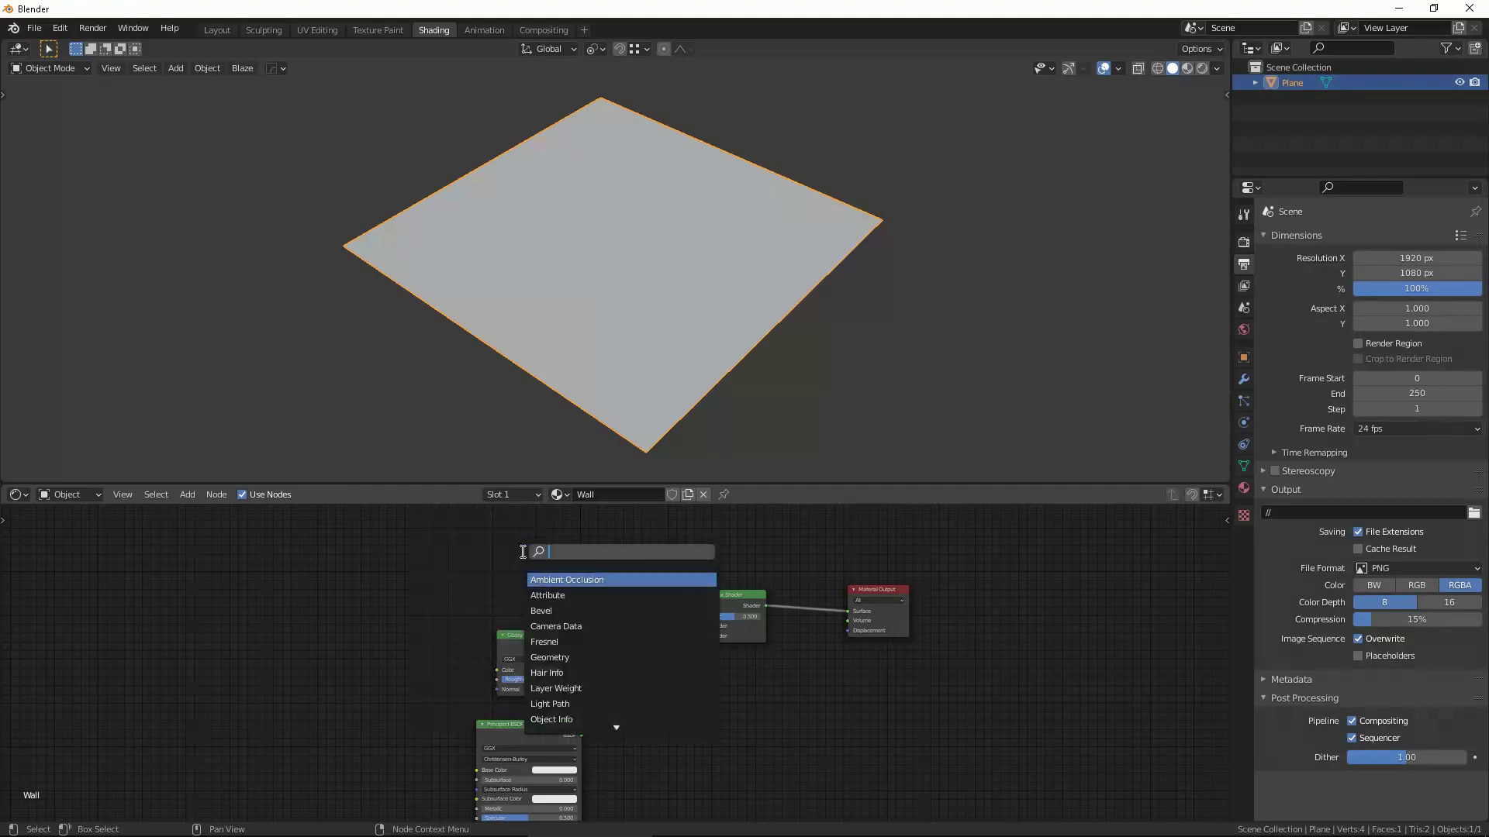
{"action": "type", "text": "image"}
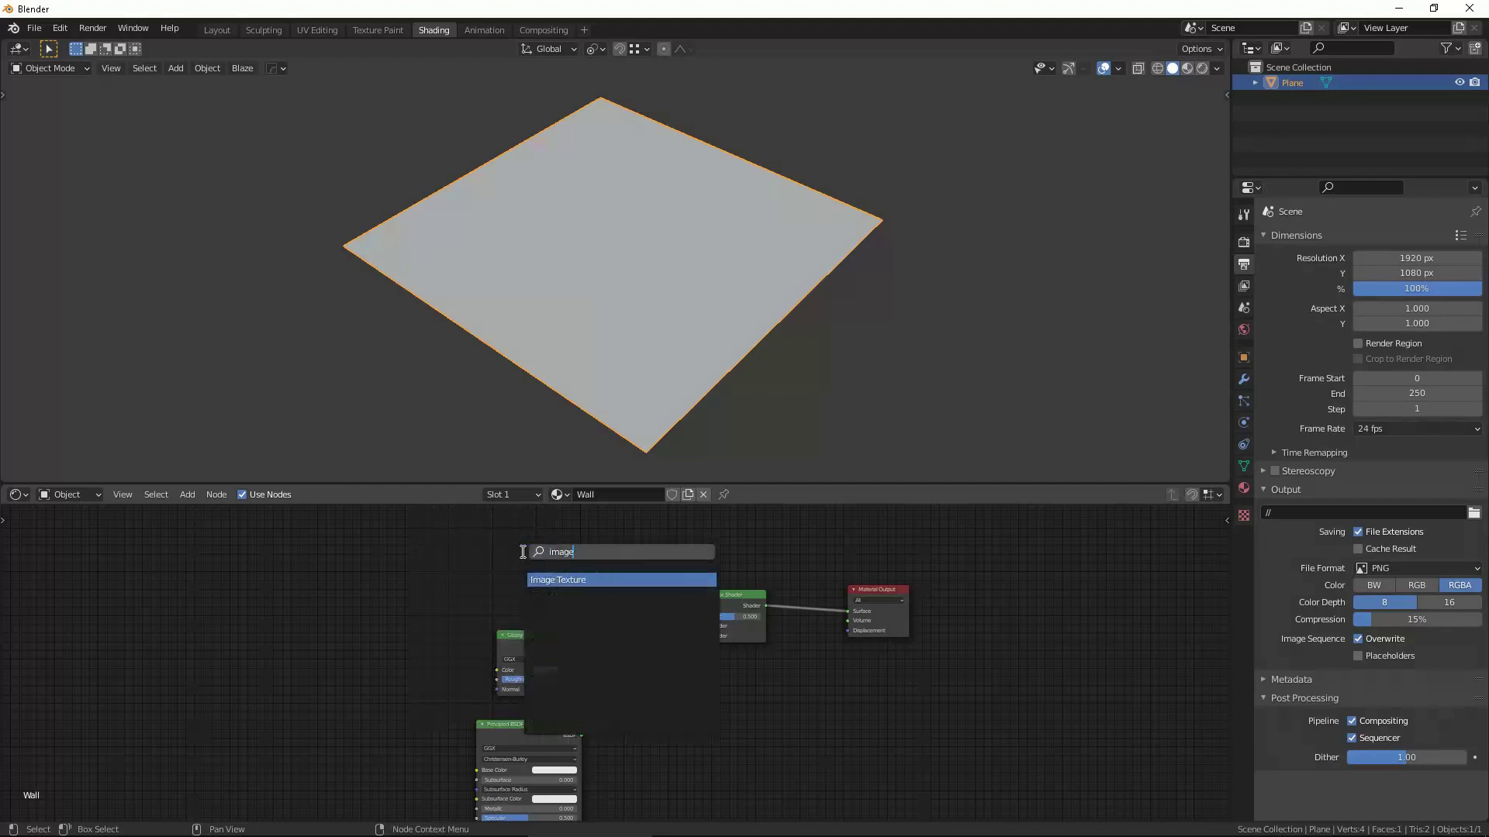
{"action": "left_click", "coordinate": [557, 579]}
{"action": "left_click", "coordinate": [518, 542]}
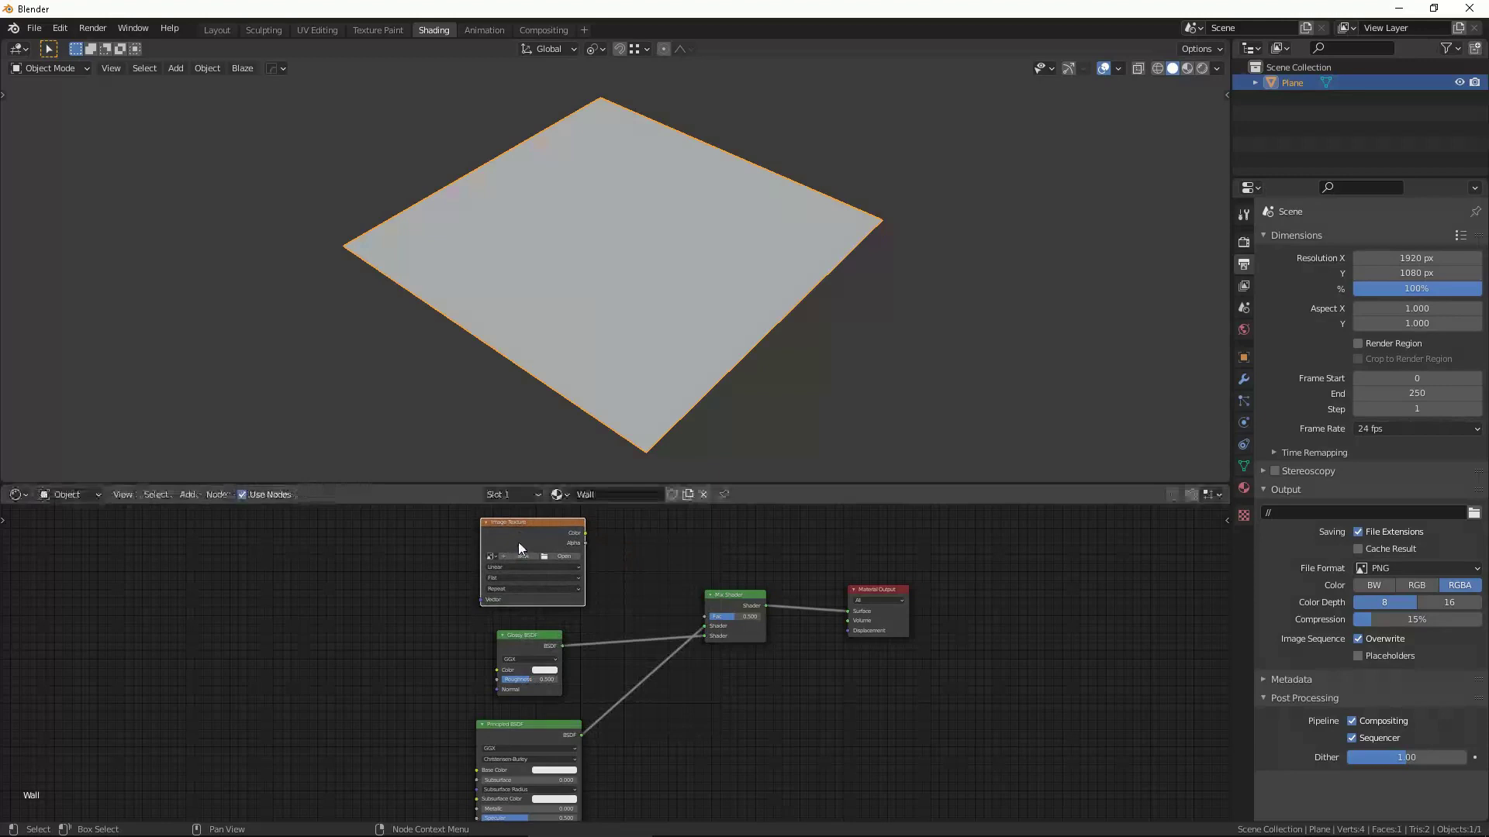
Create a transparent 1024px image named Decals and wire its Alpha into the Mix Shader Fac.
{"action": "left_click", "coordinate": [524, 558]}
{"action": "left_click", "coordinate": [570, 584]}
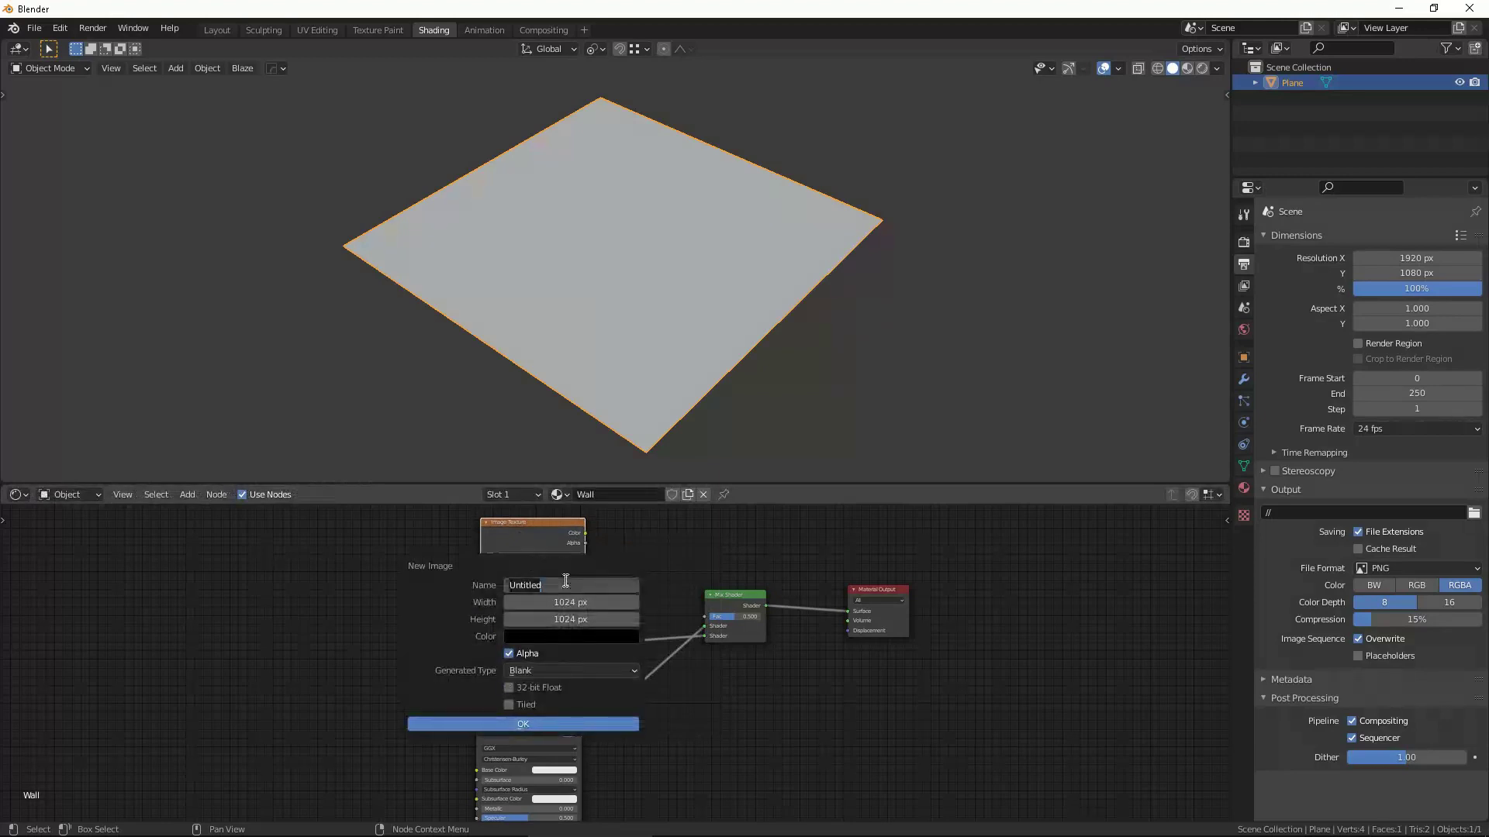
{"action": "type", "text": "Decals"}
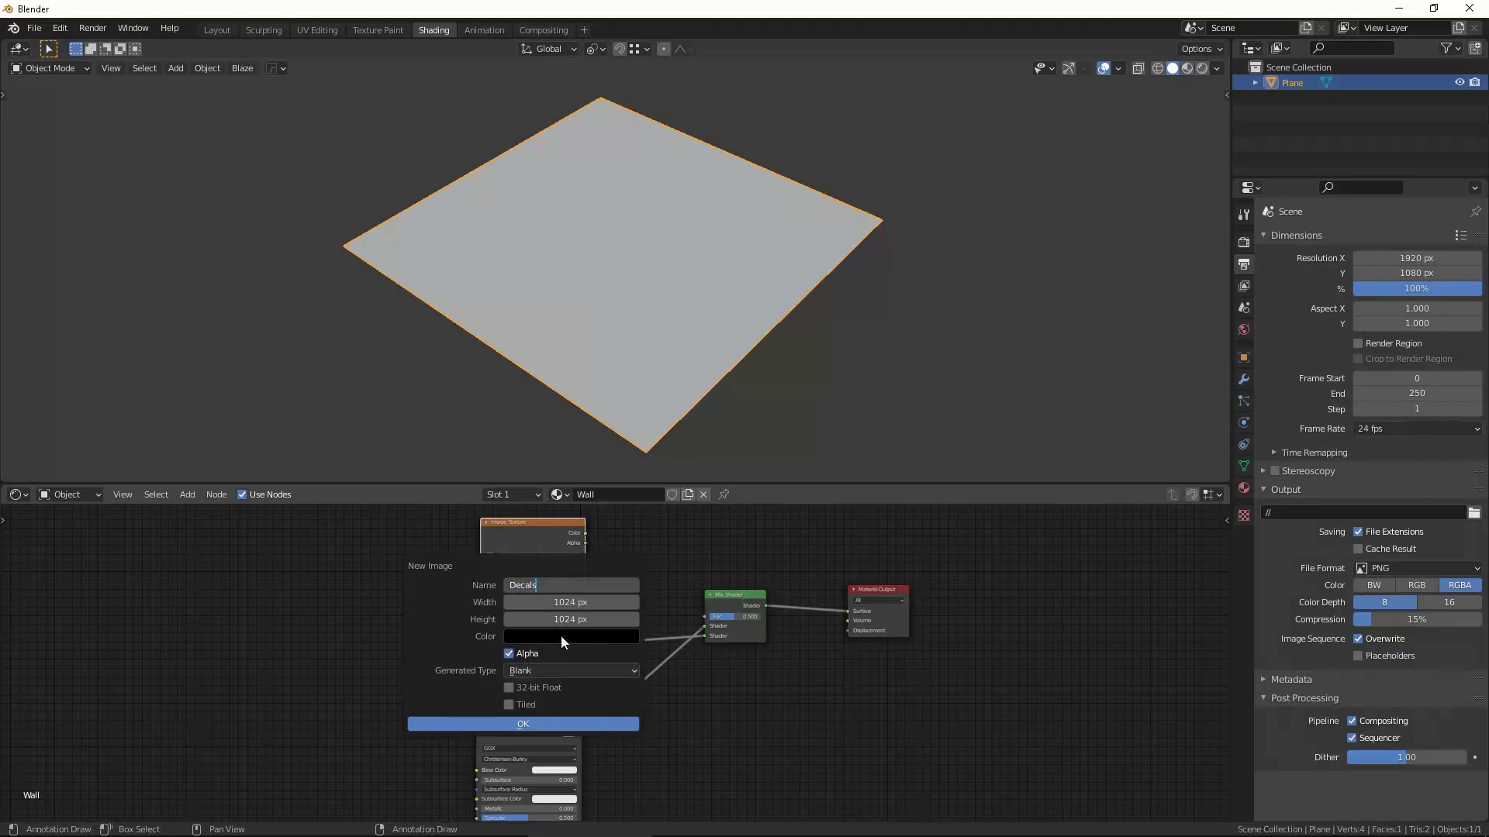
{"action": "left_click", "coordinate": [561, 636]}
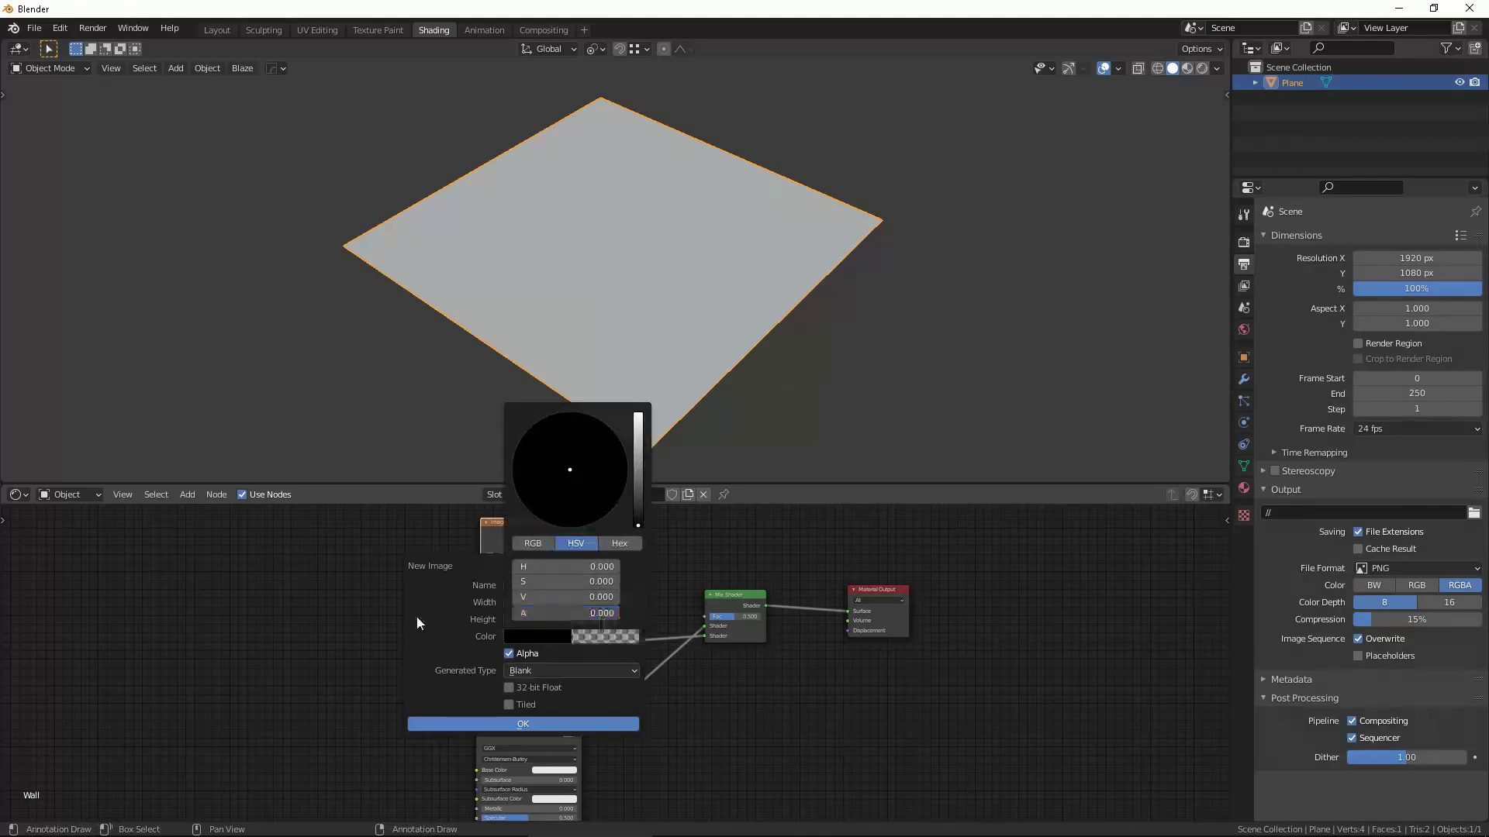
{"action": "left_click", "coordinate": [522, 724]}
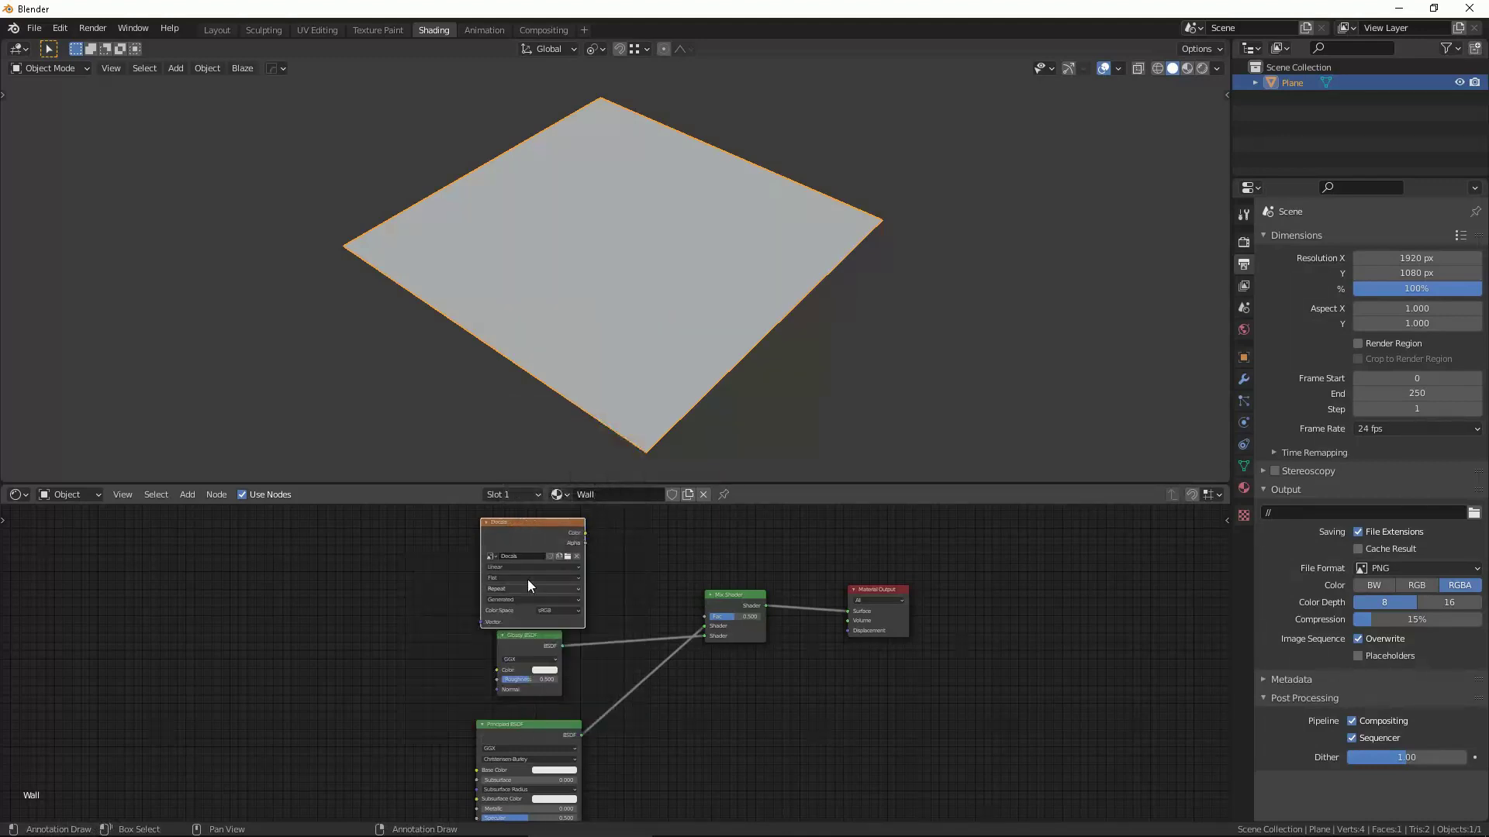
{"action": "scroll", "coordinate": [582, 604], "scroll_direction": "up", "scroll_amount": 3}
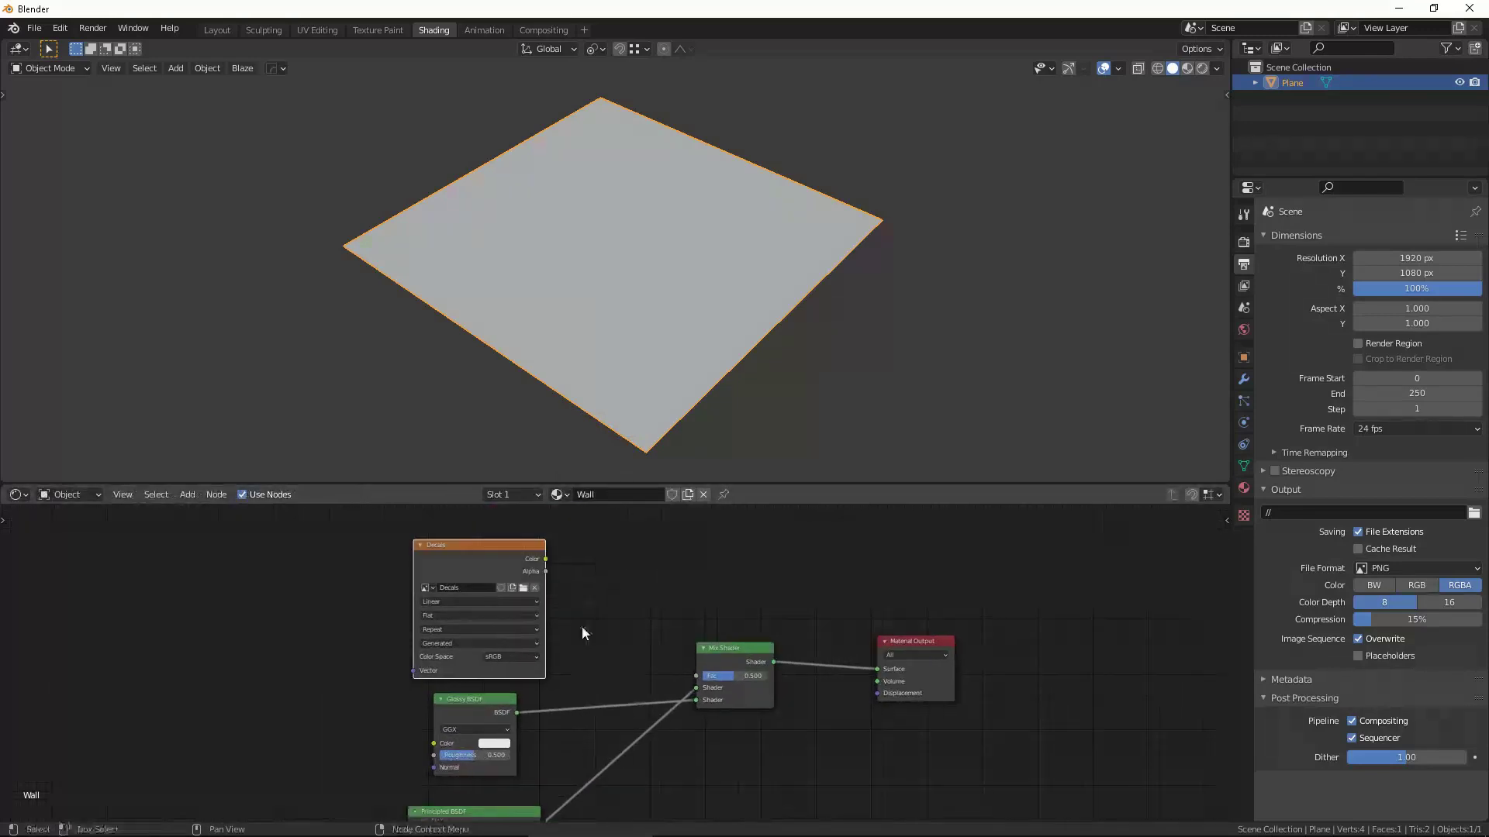
{"action": "left_click_drag", "start_coordinate": [540, 564], "coordinate": [706, 676]}
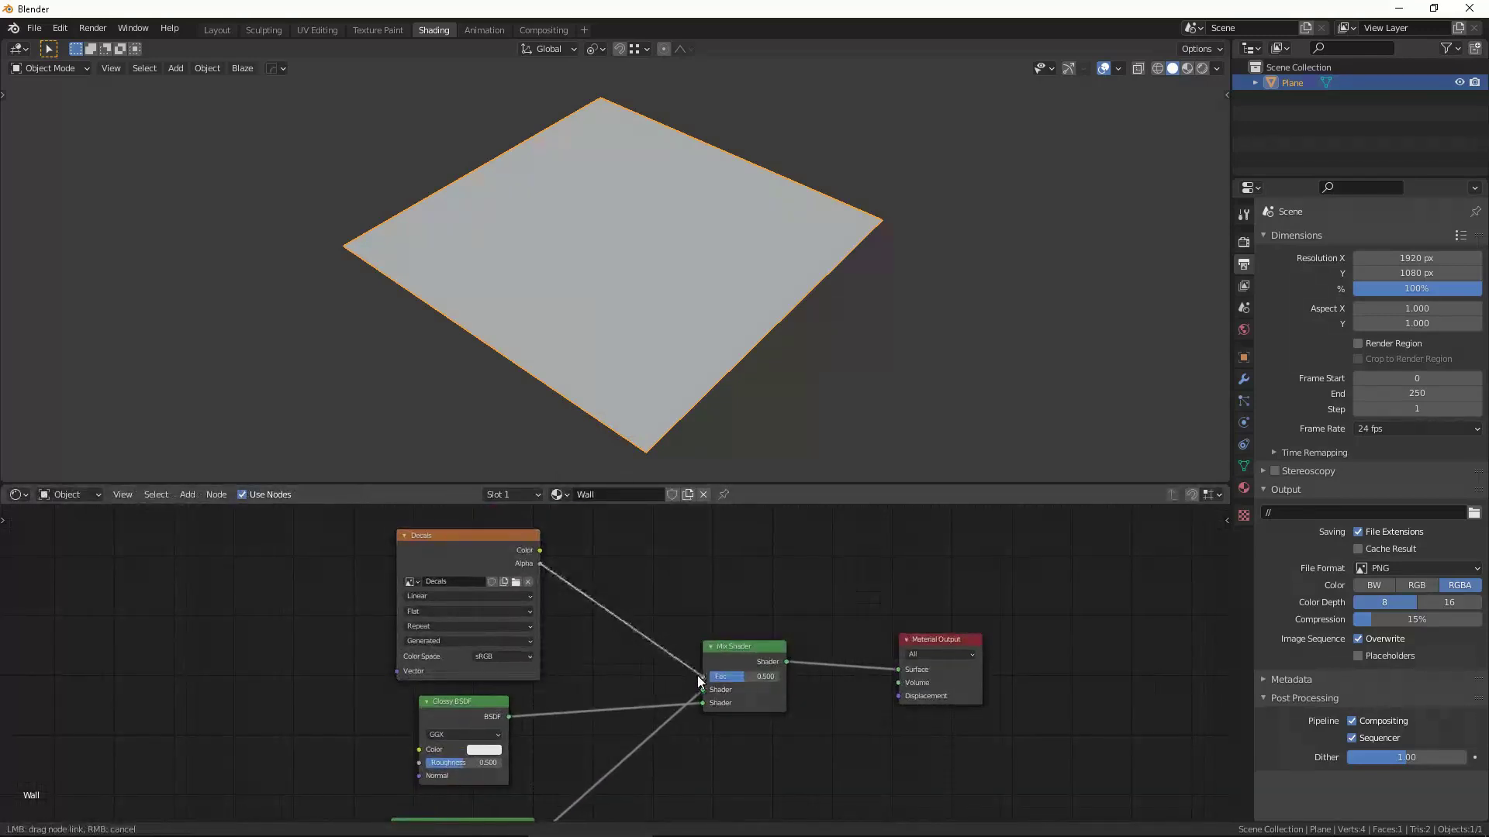
{"action": "key", "text": "z"}
Switch the viewport to Material Preview and deselect the plane.
{"action": "left_click", "coordinate": [715, 372]}
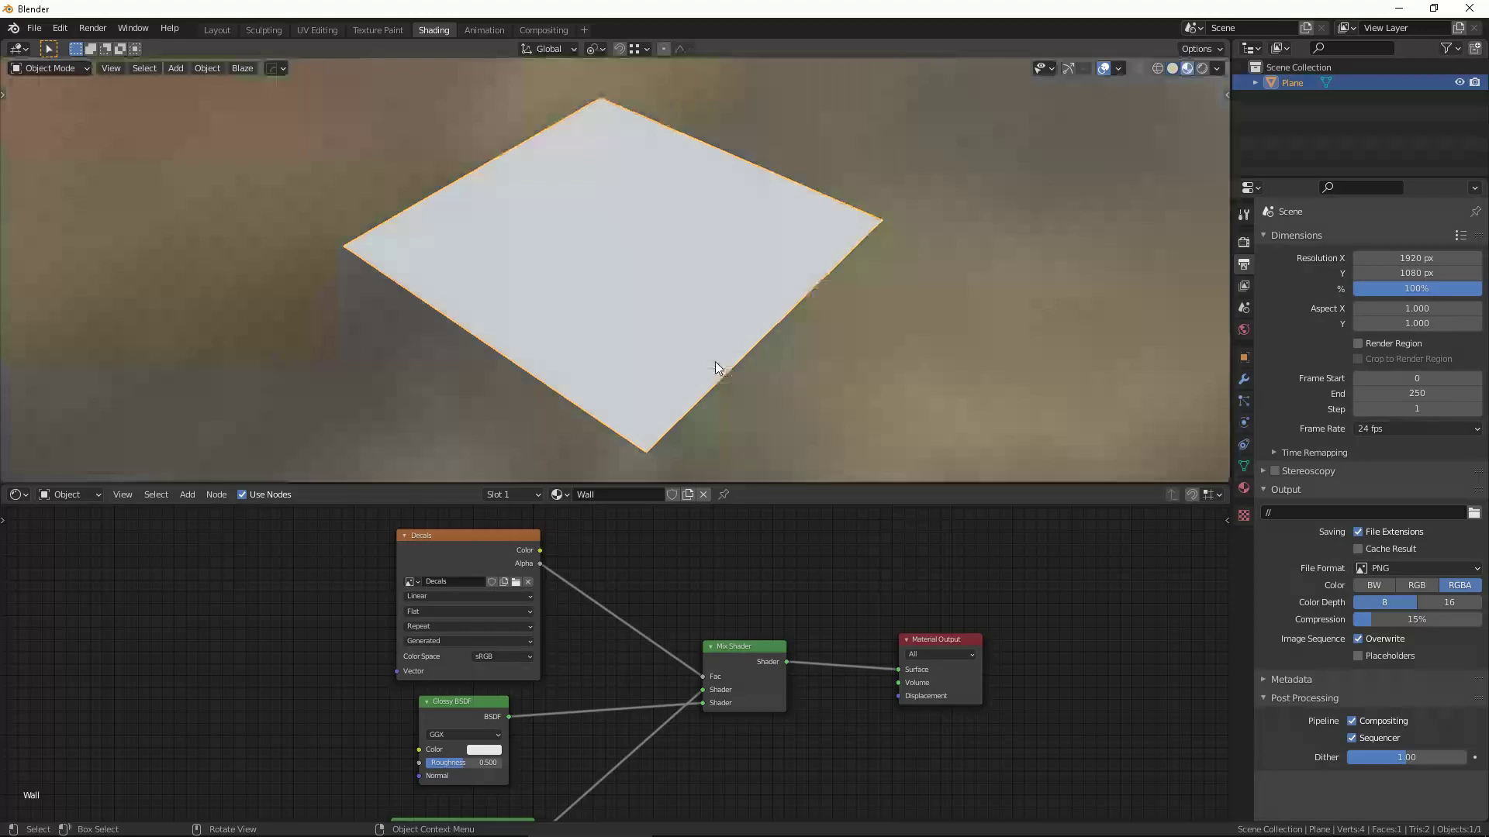
{"action": "left_click", "coordinate": [846, 314]}
{"action": "scroll", "coordinate": [855, 314], "scroll_direction": "up", "scroll_amount": 2}
{"action": "mouse_move", "coordinate": [859, 317]}
{"action": "middle_mouse_down"}
{"action": "mouse_move", "coordinate": [878, 304]}
{"action": "mouse_move", "coordinate": [862, 301]}
{"action": "middle_mouse_up"}
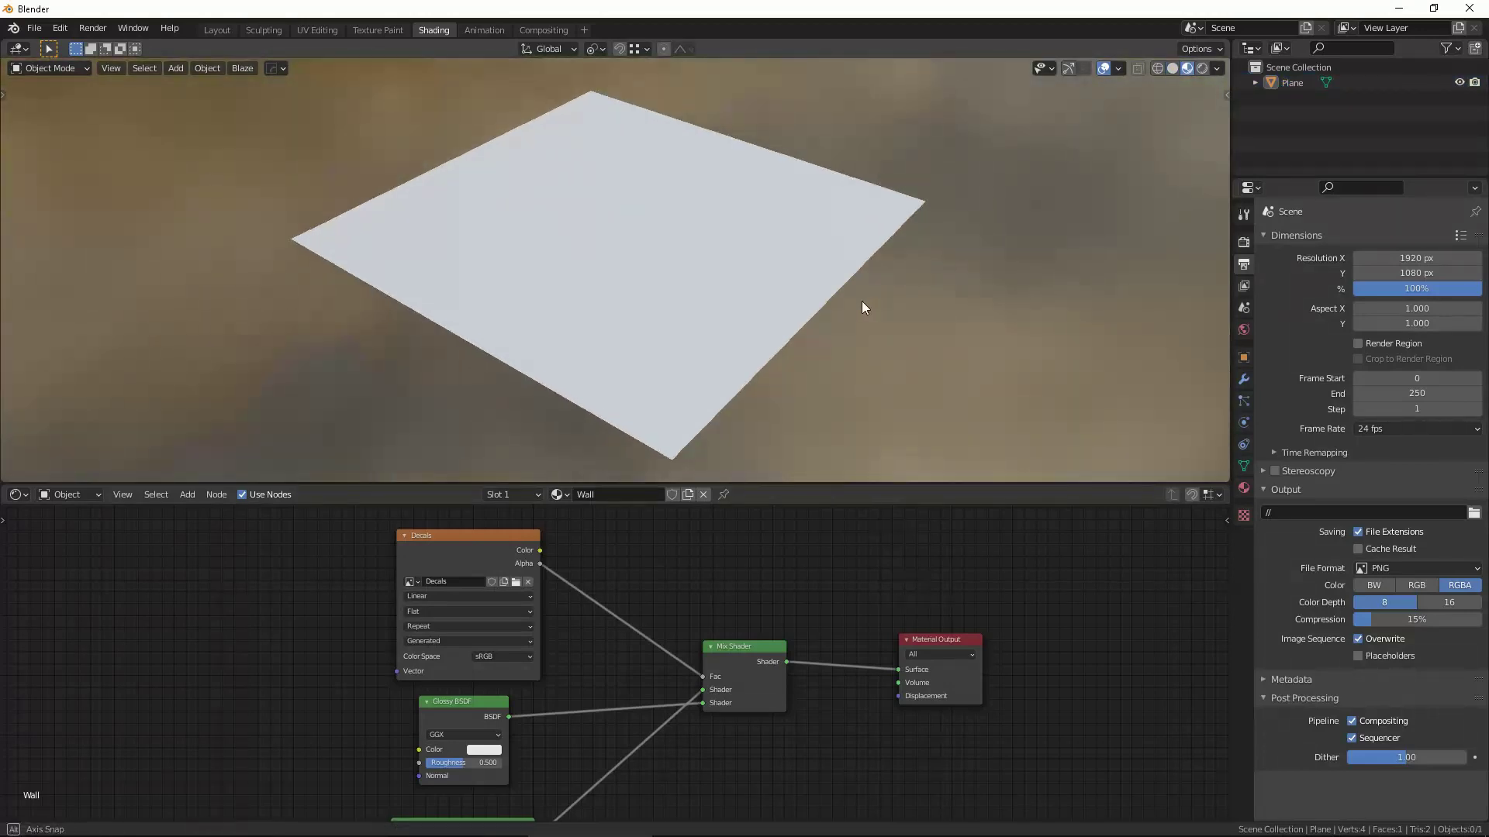
Set the Principled BSDF base colour to a light blue.
{"action": "mouse_move", "coordinate": [667, 693]}
{"action": "middle_mouse_down"}
{"action": "mouse_move", "coordinate": [668, 637]}
{"action": "mouse_move", "coordinate": [699, 570]}
{"action": "middle_mouse_up"}
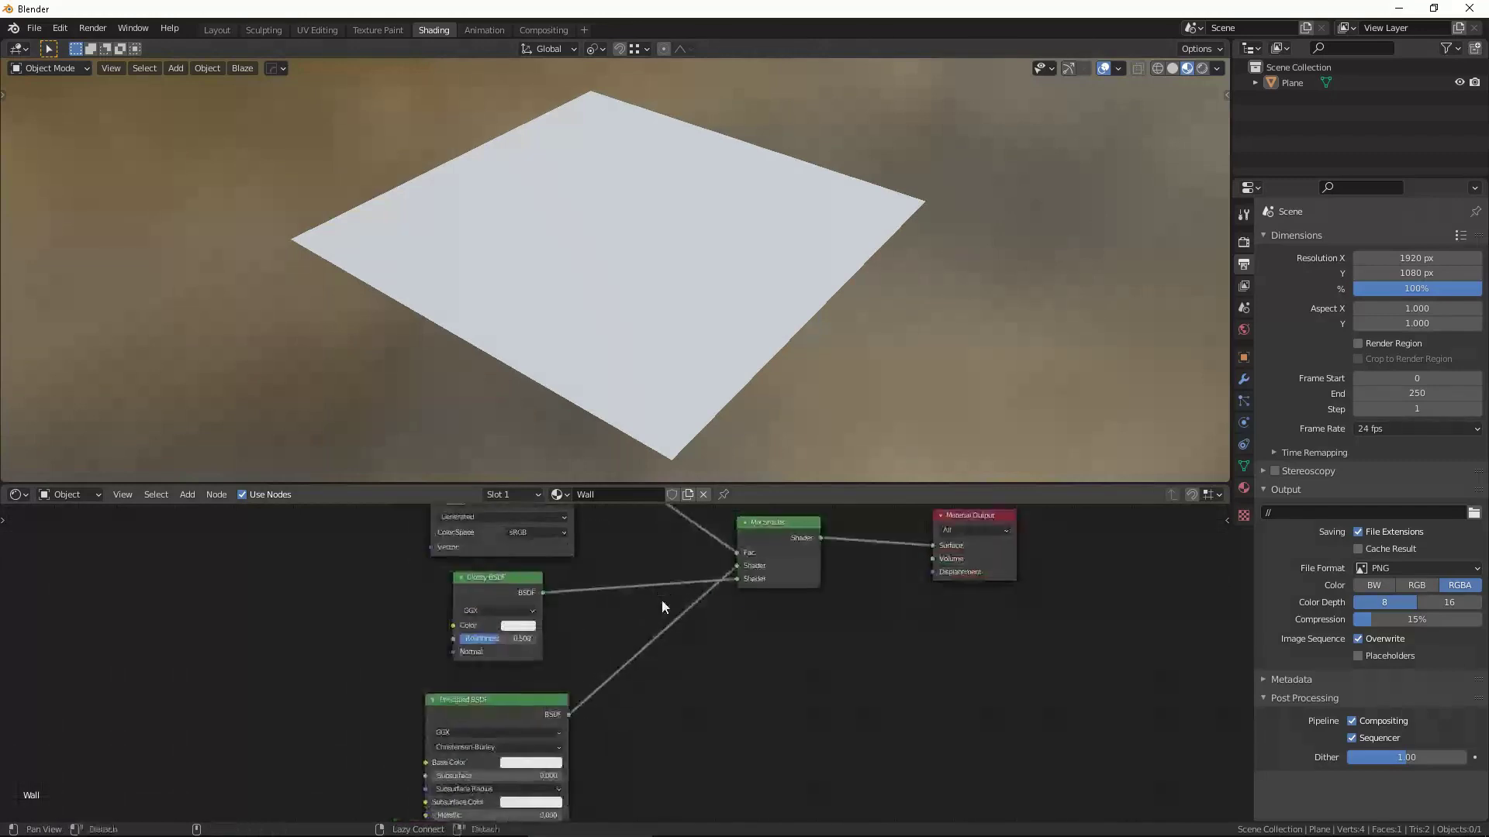
{"action": "left_click", "coordinate": [523, 626]}
{"action": "left_click", "coordinate": [562, 634]}
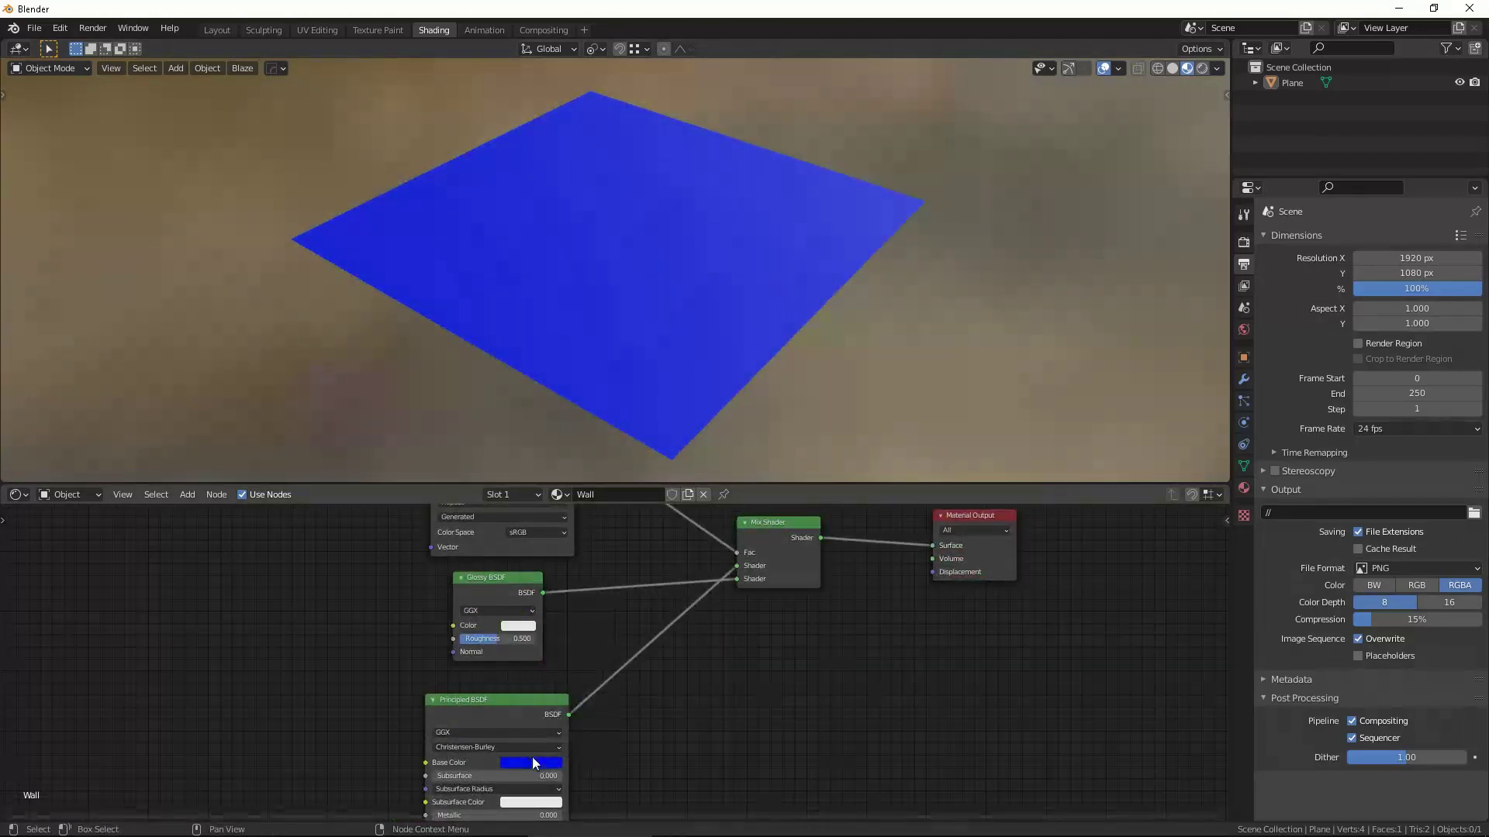
{"action": "left_click", "coordinate": [532, 762]}
{"action": "left_click", "coordinate": [579, 614]}
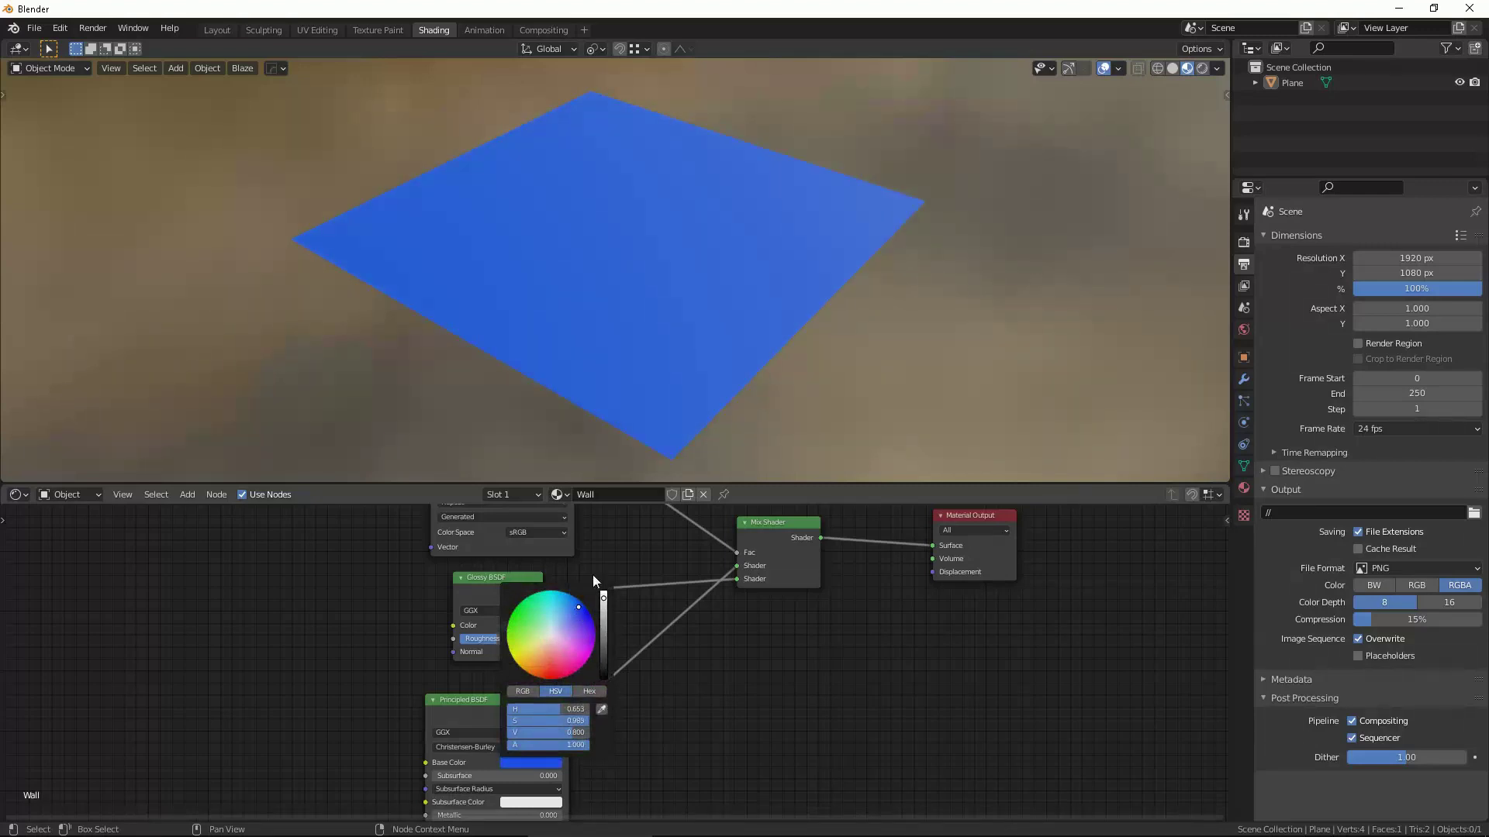
{"action": "mouse_move", "coordinate": [760, 327]}
{"action": "middle_mouse_down"}
{"action": "mouse_move", "coordinate": [813, 311]}
{"action": "mouse_move", "coordinate": [778, 301]}
{"action": "middle_mouse_up"}
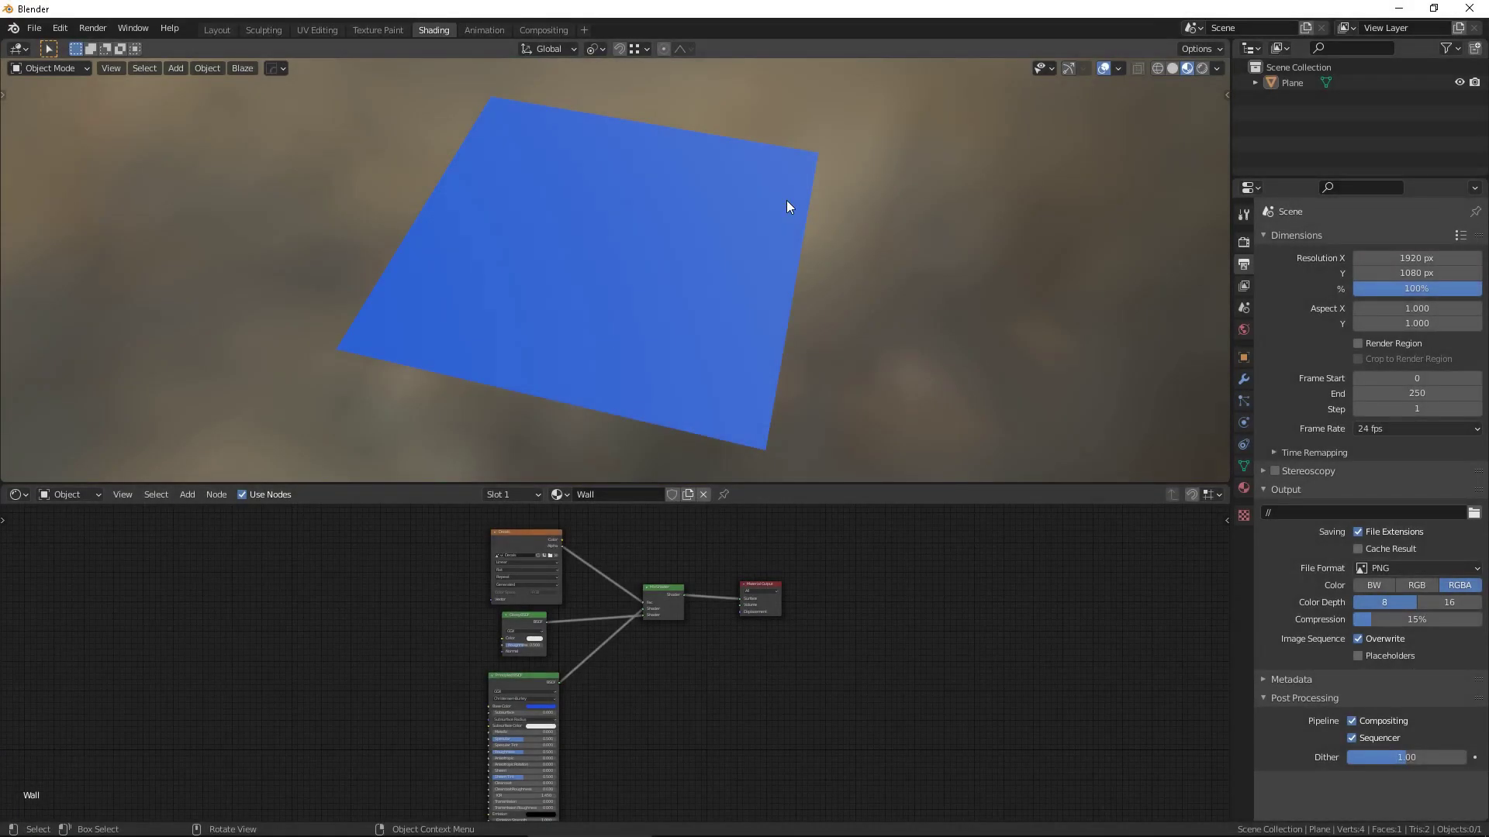
Switch to Texture Paint and review the brush's GRAFFITI texture properties.
{"action": "left_click", "coordinate": [374, 29]}
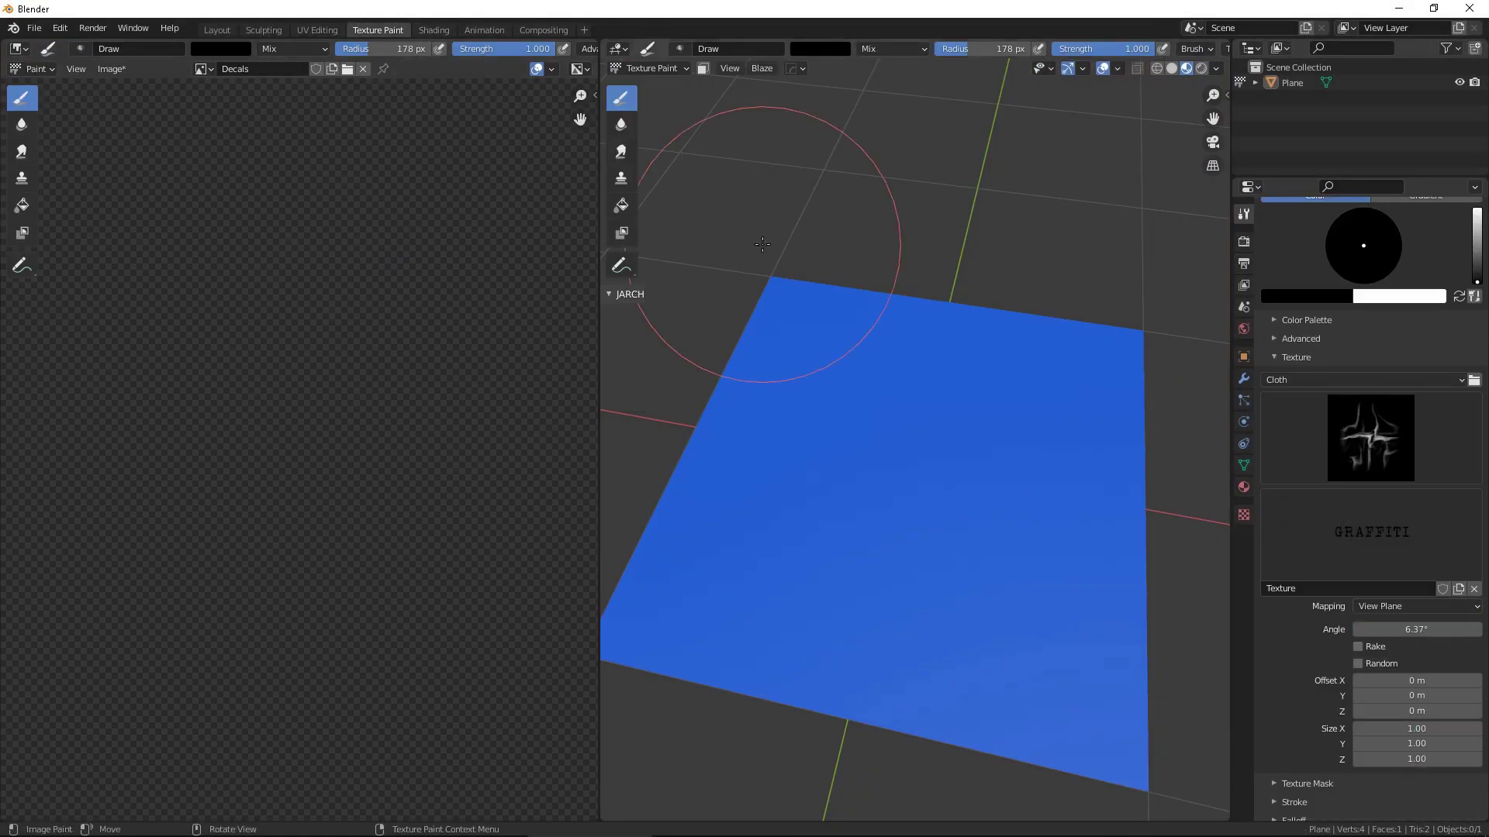
{"action": "scroll", "coordinate": [938, 390], "scroll_direction": "down", "scroll_amount": 1}
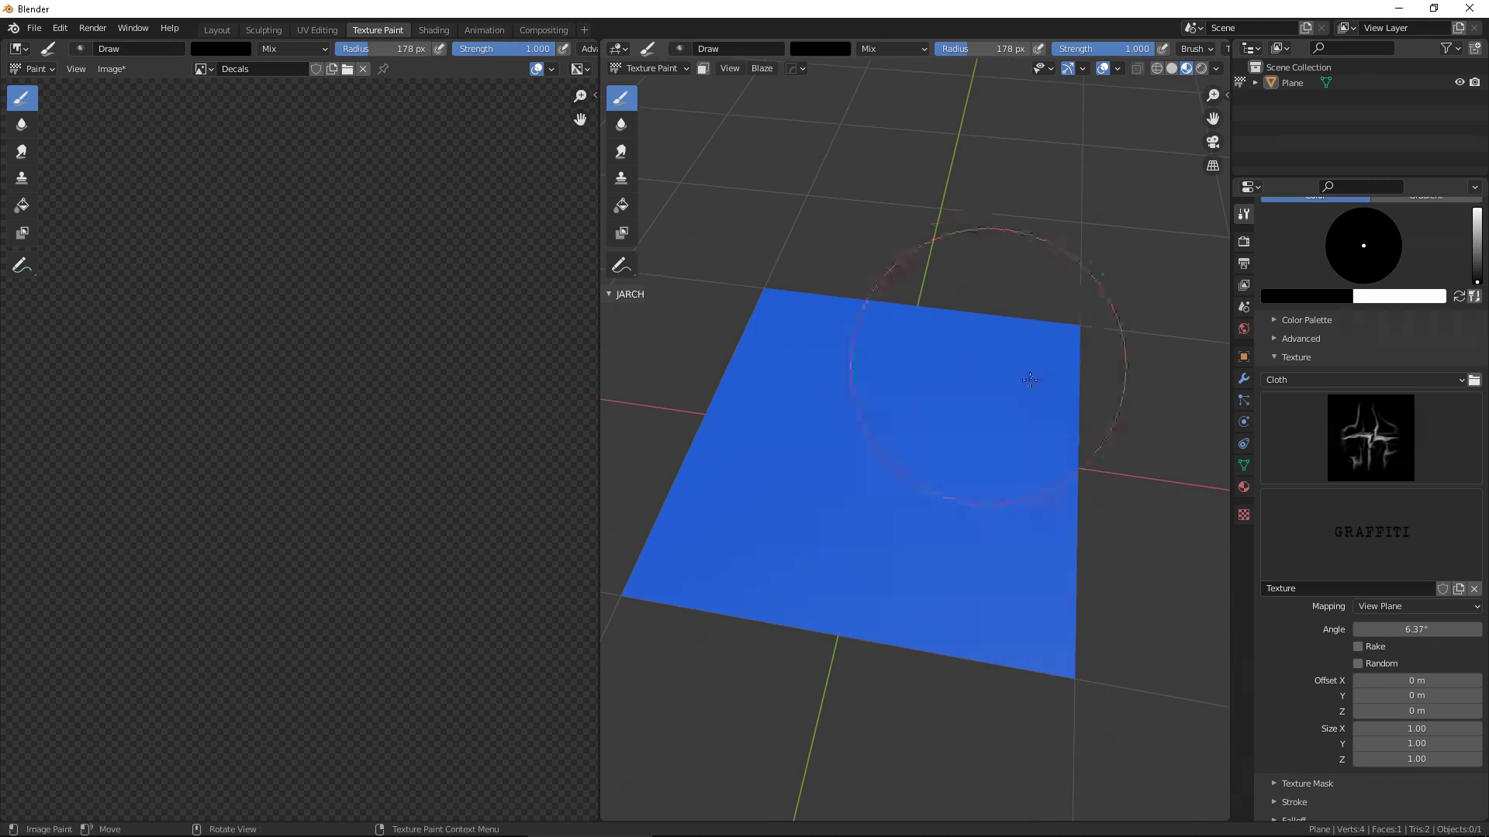
{"action": "left_click", "coordinate": [1242, 518]}
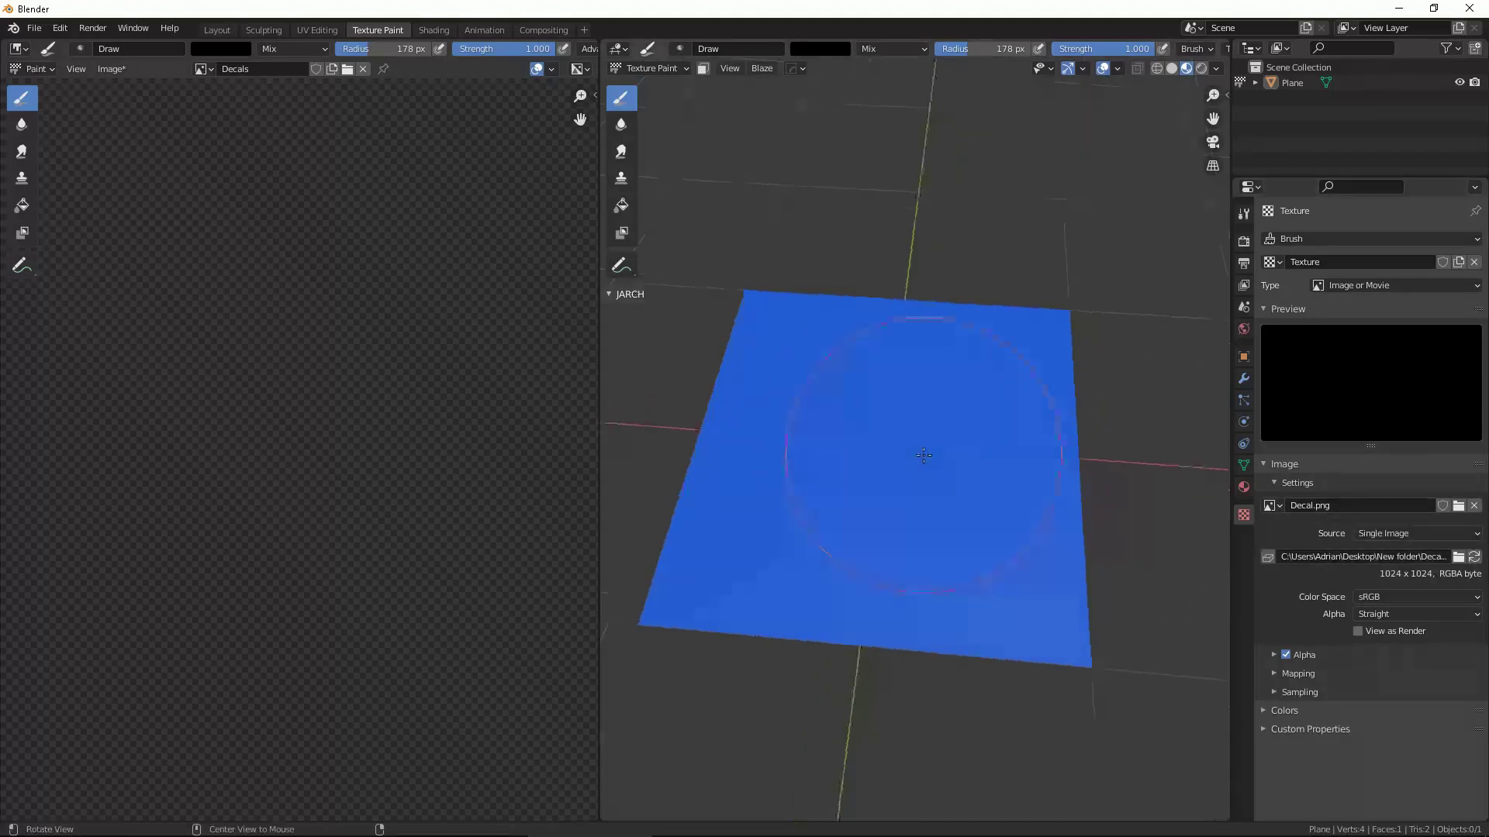
{"action": "scroll", "coordinate": [916, 433], "scroll_direction": "up", "scroll_amount": 2}
{"action": "middle_click_drag", "start_coordinate": [916, 433], "coordinate": [1001, 396]}
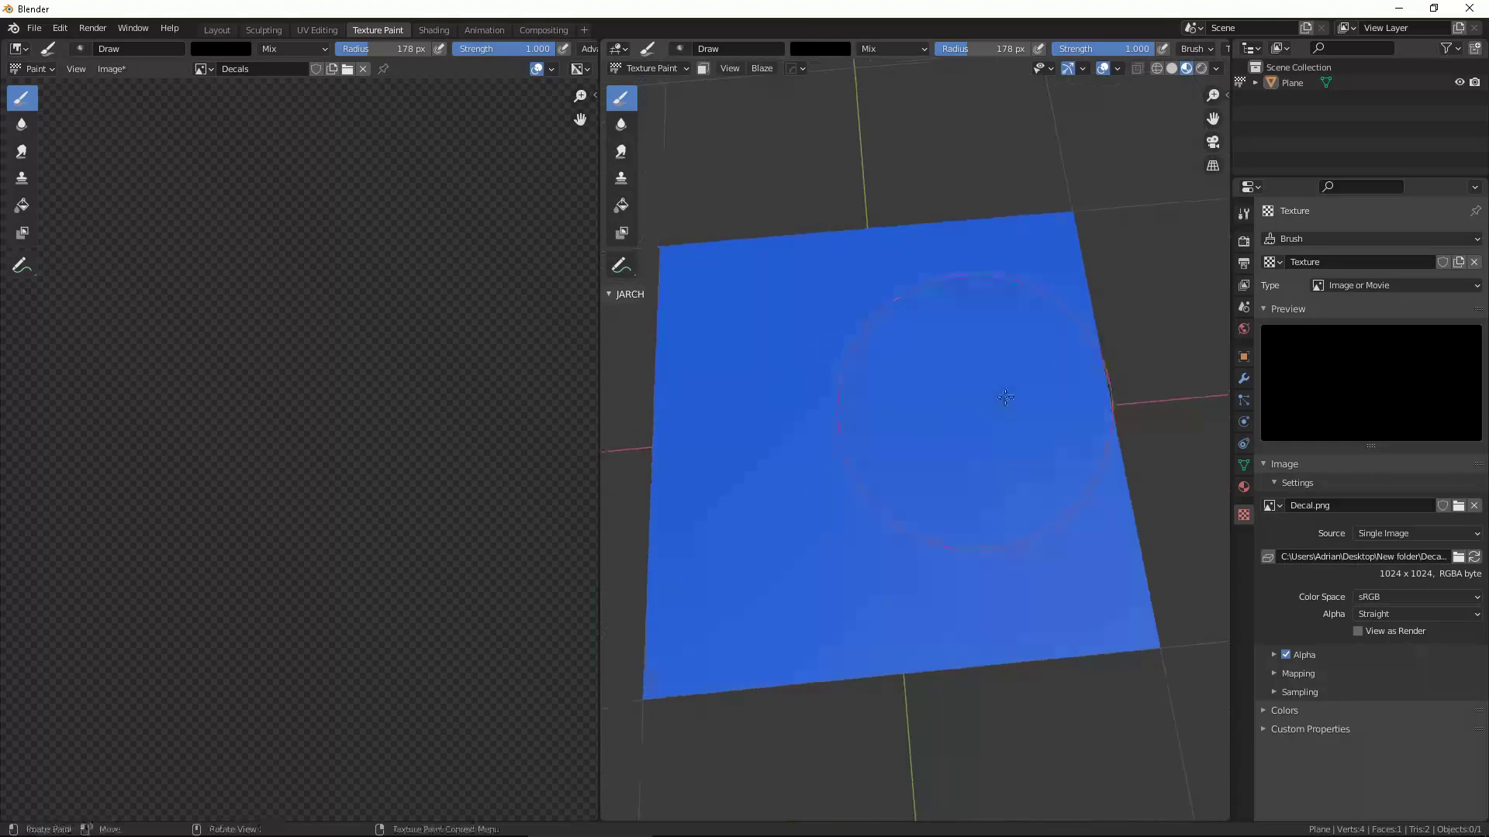
{"action": "left_click", "coordinate": [1244, 213]}
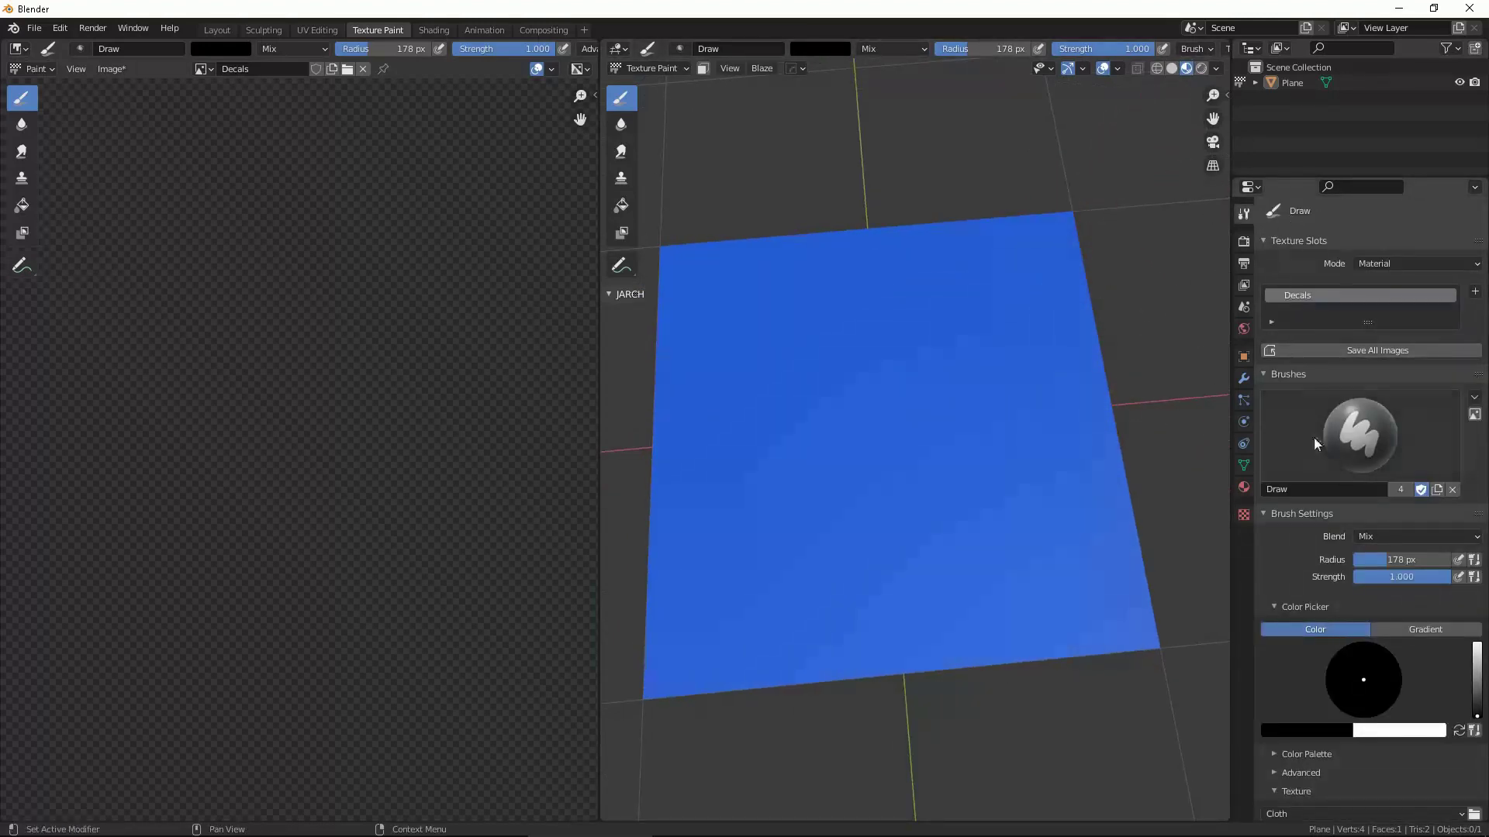
{"action": "scroll", "coordinate": [1368, 443], "scroll_direction": "down", "scroll_amount": 5}
{"action": "scroll", "coordinate": [1368, 444], "scroll_direction": "down", "scroll_amount": 3}
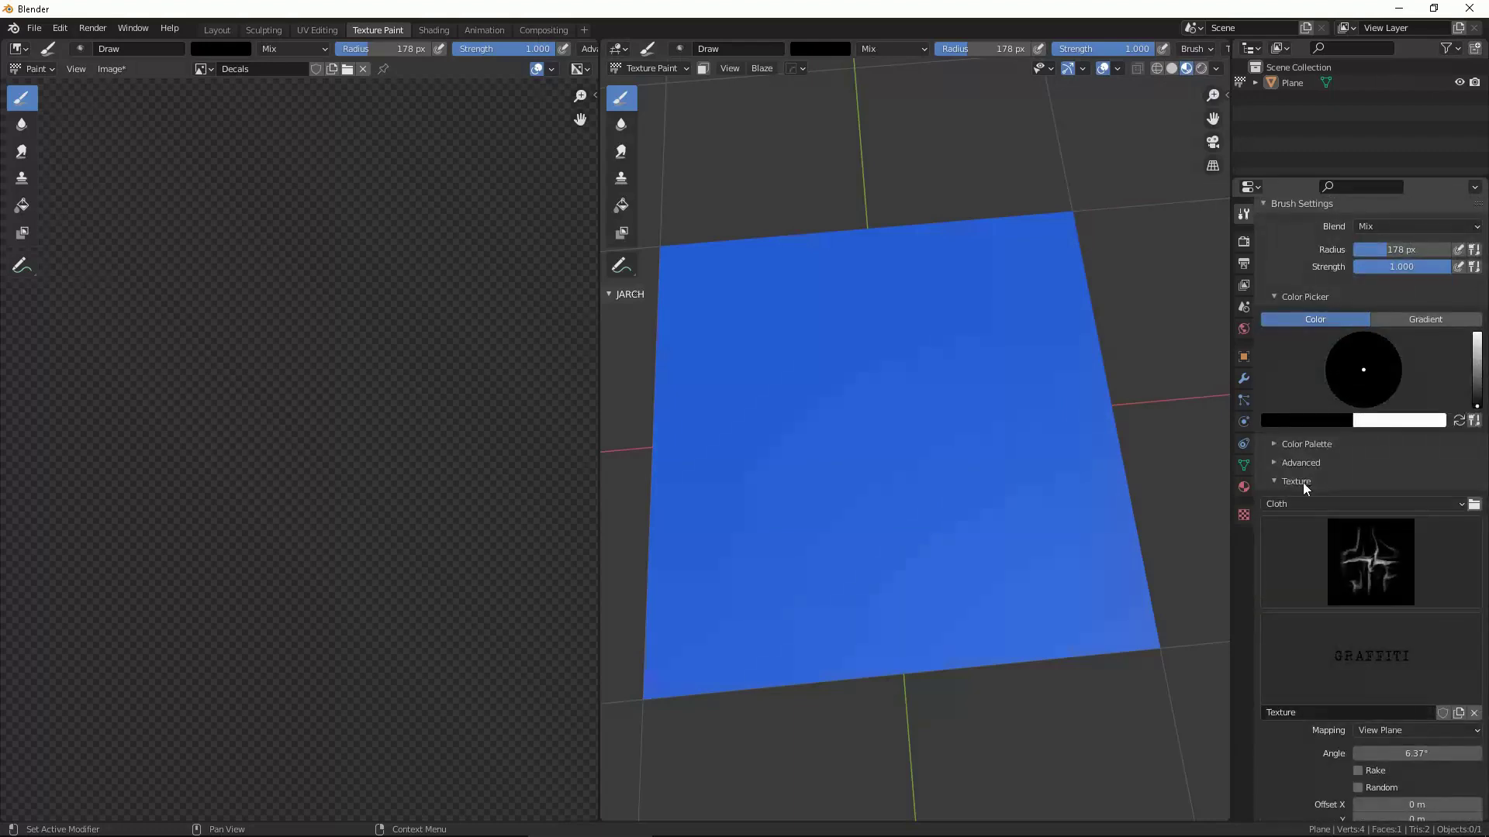
{"action": "scroll", "coordinate": [1365, 570], "scroll_direction": "down", "scroll_amount": 5}
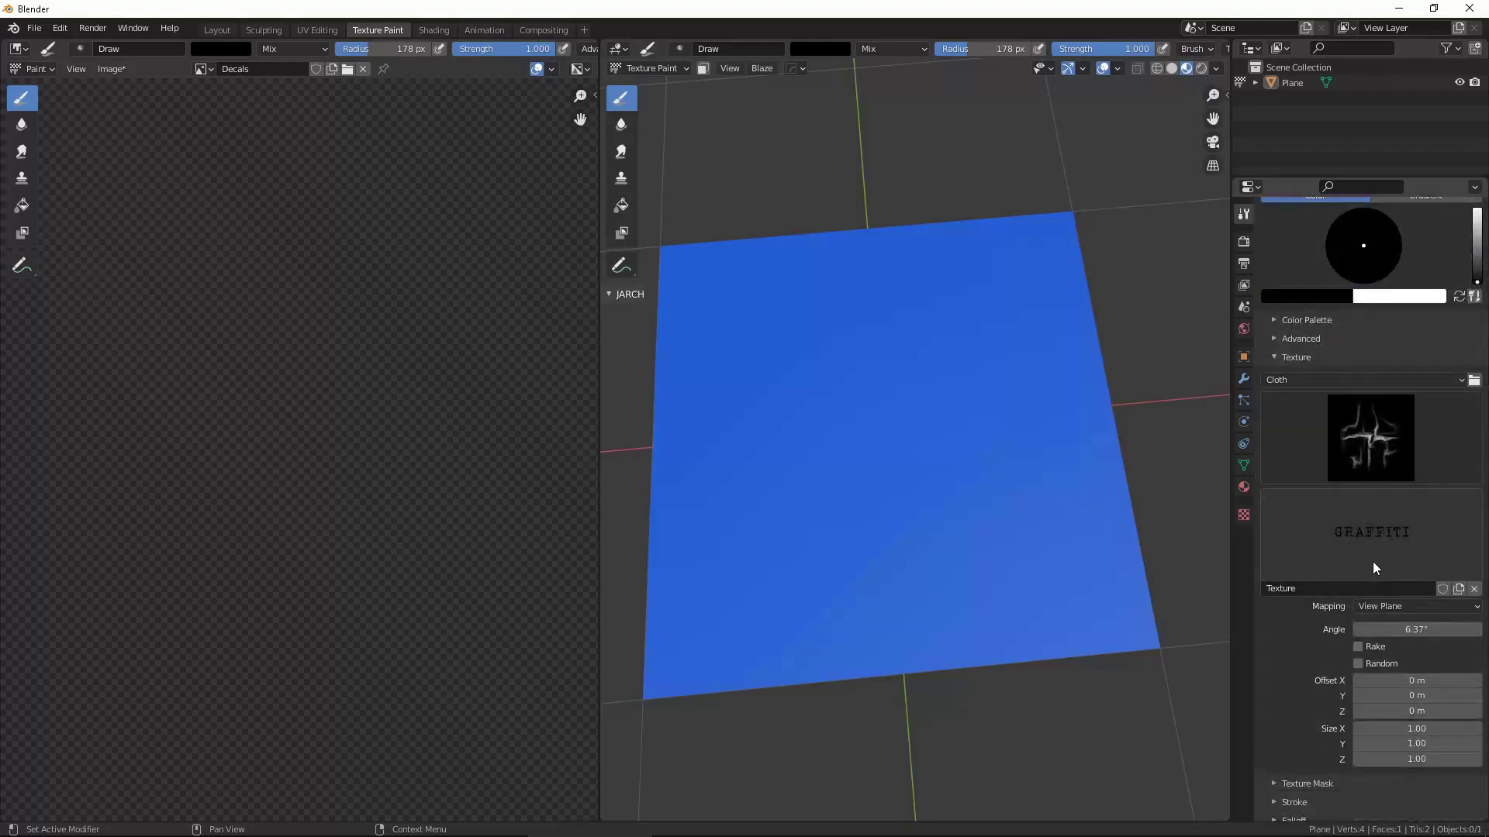
{"action": "scroll", "coordinate": [1364, 559], "scroll_direction": "down", "scroll_amount": 2}
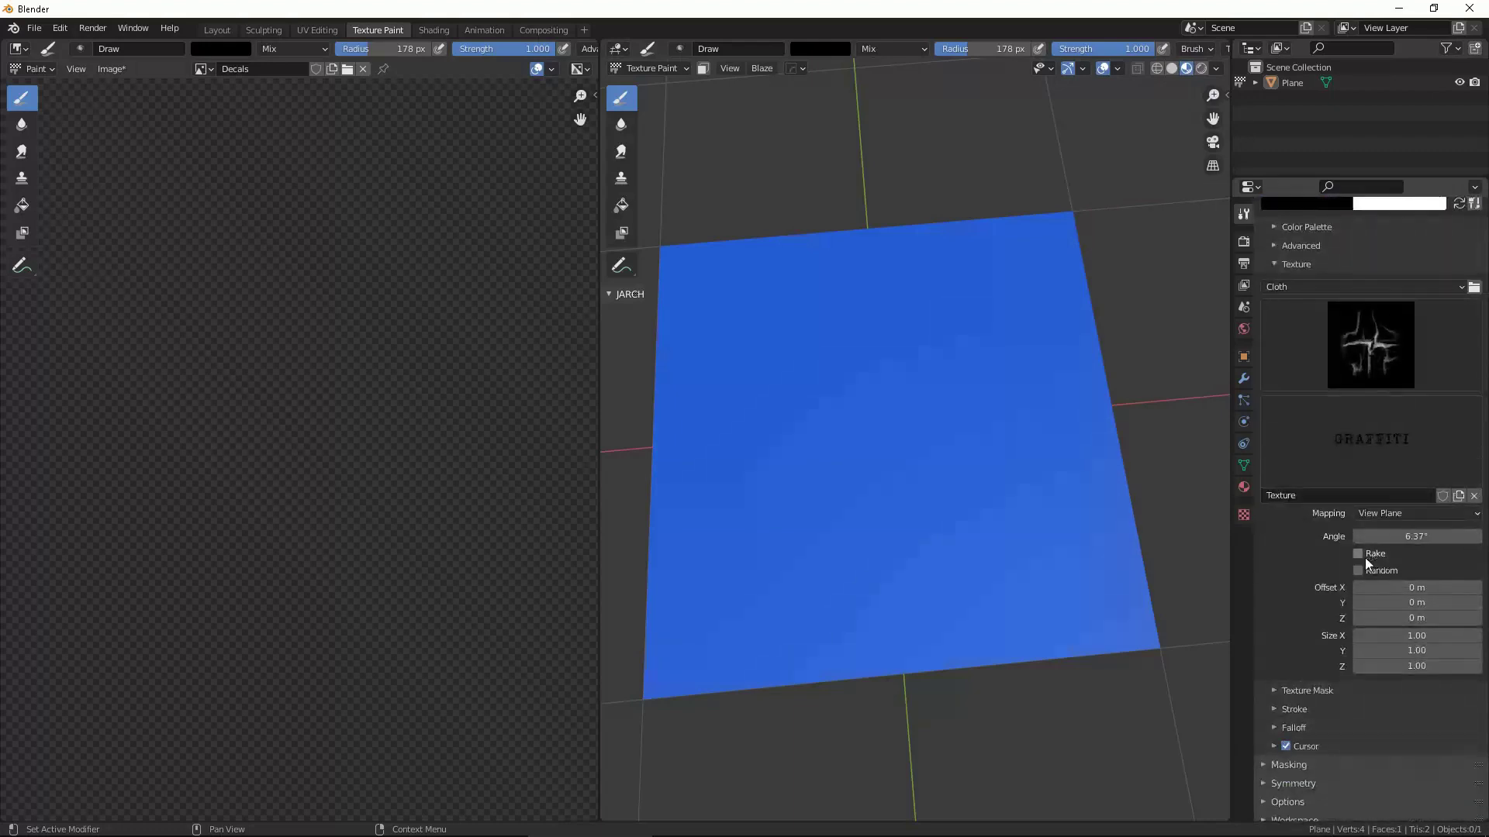
Set the brush texture mapping to Stencil and move the GRAFFITI stencil across the plane's middle.
{"action": "left_click", "coordinate": [1409, 514]}
{"action": "left_click", "coordinate": [1388, 603]}
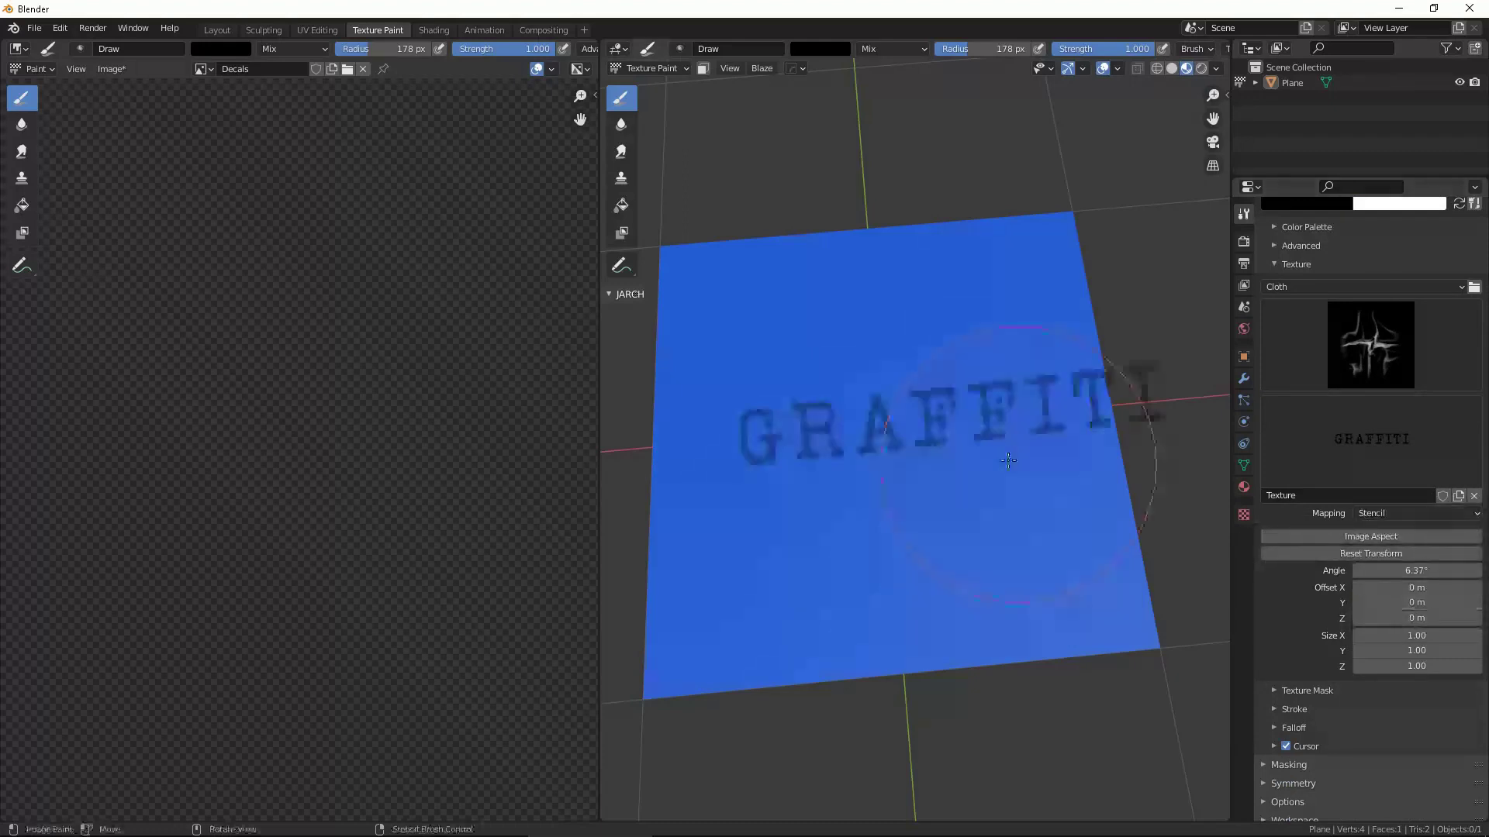
{"action": "middle_click_drag", "start_coordinate": [1007, 460], "coordinate": [1018, 439]}
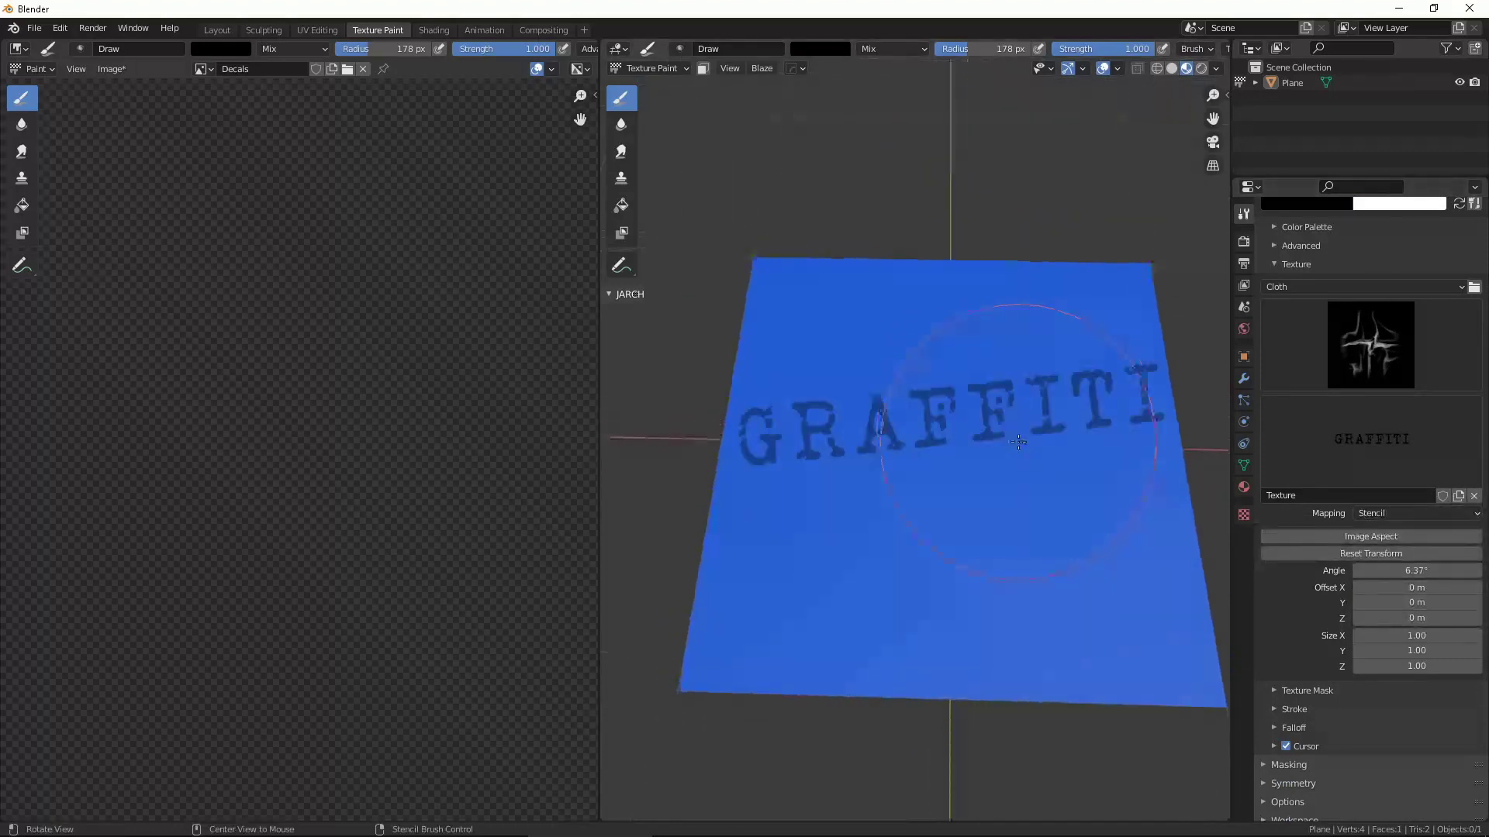
{"action": "mouse_move", "coordinate": [1018, 440]}
{"action": "right_mouse_down"}
{"action": "mouse_move", "coordinate": [981, 508]}
{"action": "mouse_move", "coordinate": [1057, 396]}
{"action": "mouse_move", "coordinate": [963, 404]}
{"action": "mouse_move", "coordinate": [972, 440]}
{"action": "mouse_move", "coordinate": [1008, 433]}
{"action": "mouse_move", "coordinate": [957, 428]}
{"action": "right_mouse_up"}
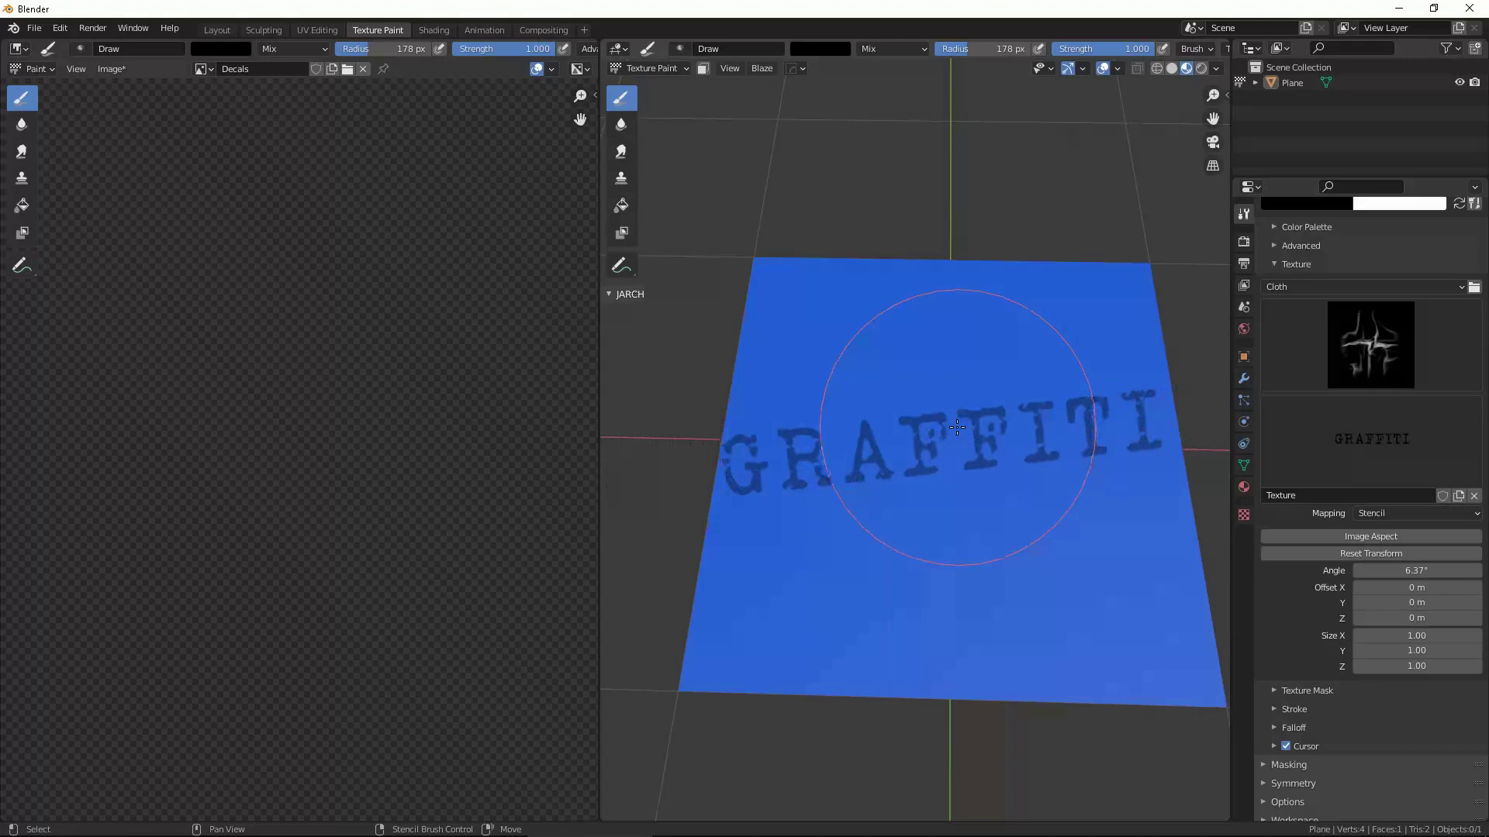
Paint several white GRAFFITI decals through the stencil at different angles.
{"action": "mouse_move", "coordinate": [958, 428]}
{"action": "right_mouse_down", "text": "ctrl"}
{"action": "mouse_move", "coordinate": [997, 335]}
{"action": "mouse_move", "coordinate": [1003, 428]}
{"action": "right_mouse_up", "text": "ctrl"}
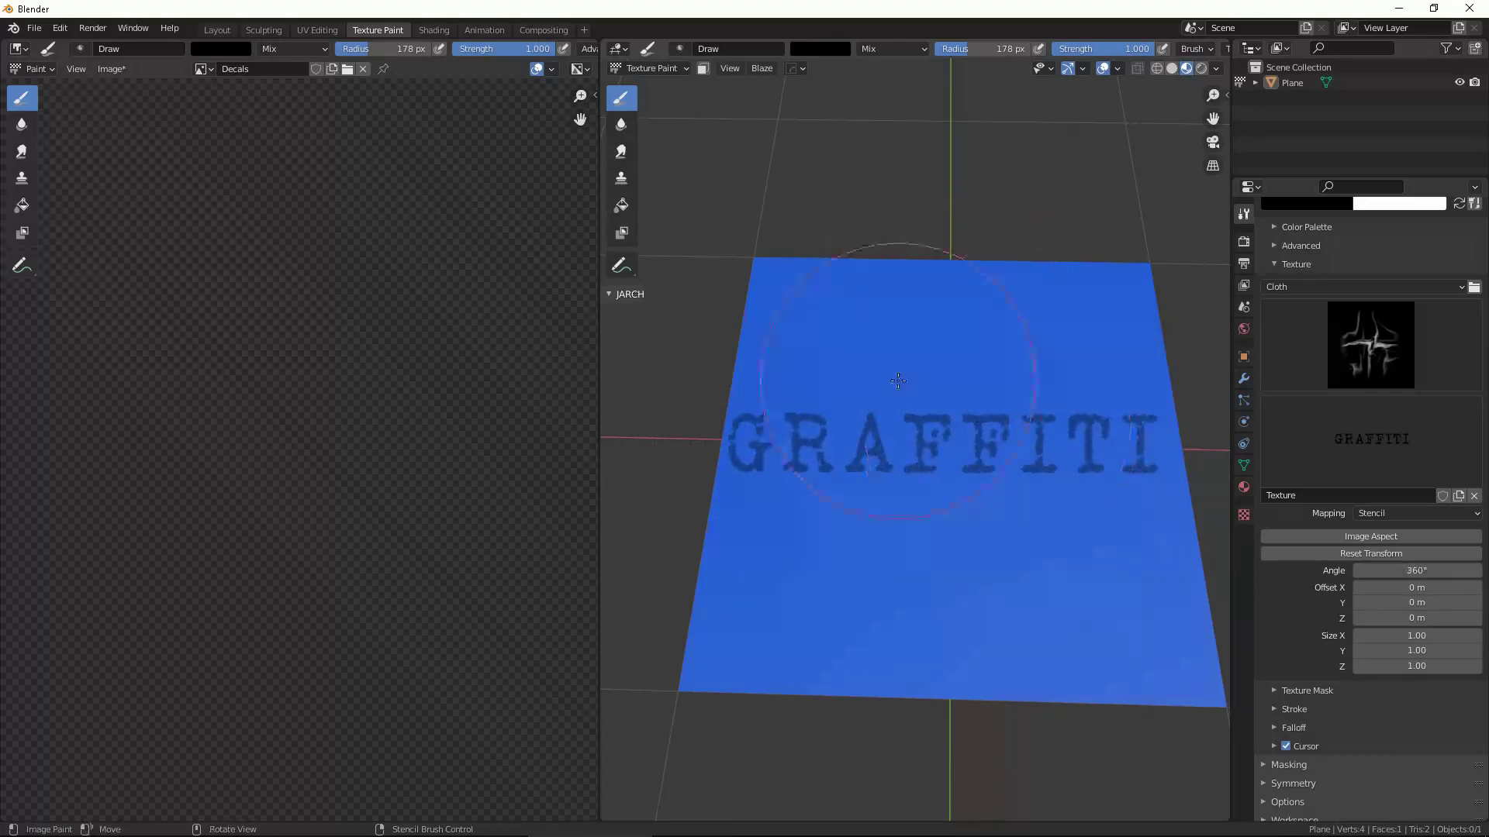
{"action": "mouse_move", "coordinate": [900, 380]}
{"action": "middle_mouse_down"}
{"action": "mouse_move", "coordinate": [908, 419]}
{"action": "mouse_move", "coordinate": [780, 436]}
{"action": "middle_mouse_up"}
{"action": "scroll", "coordinate": [924, 433], "scroll_direction": "up", "scroll_amount": 2}
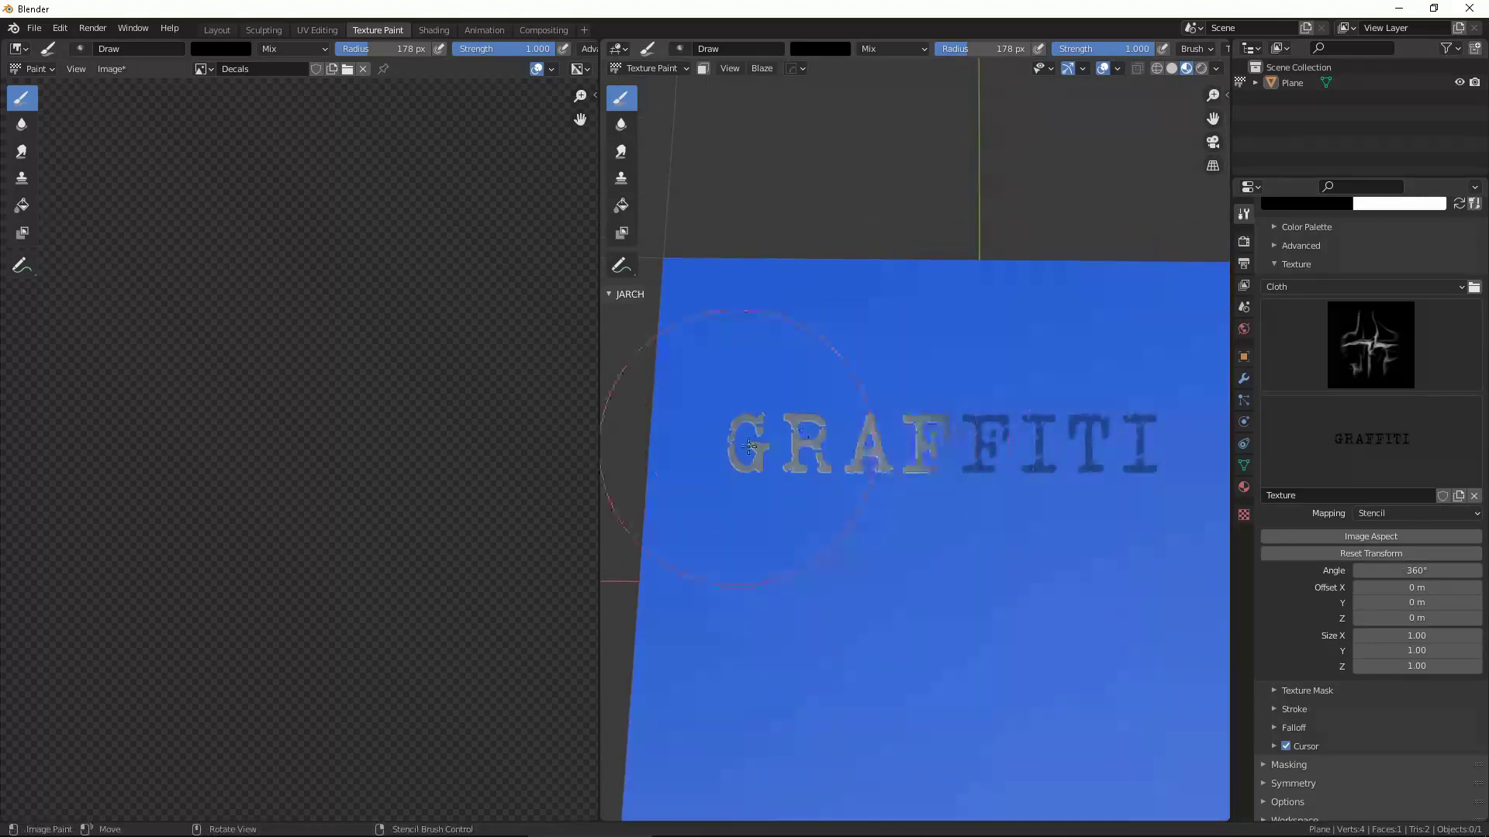
{"action": "left_click", "coordinate": [1034, 444]}
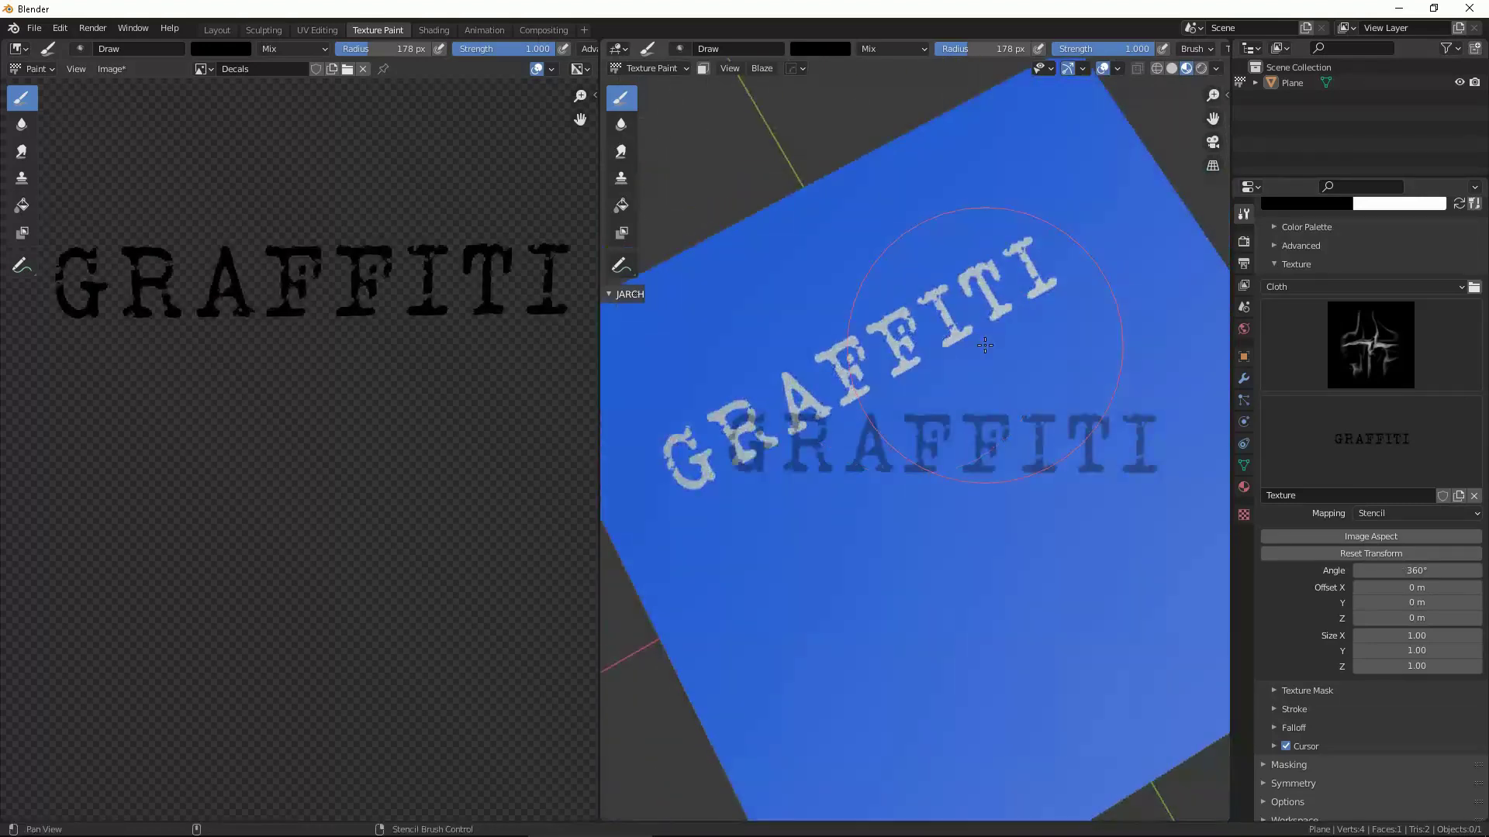
{"action": "mouse_move", "coordinate": [1025, 442]}
{"action": "middle_mouse_down"}
{"action": "mouse_move", "coordinate": [874, 315]}
{"action": "mouse_move", "coordinate": [919, 419]}
{"action": "middle_mouse_up"}
{"action": "right_click_drag", "start_coordinate": [920, 419], "coordinate": [984, 439]}
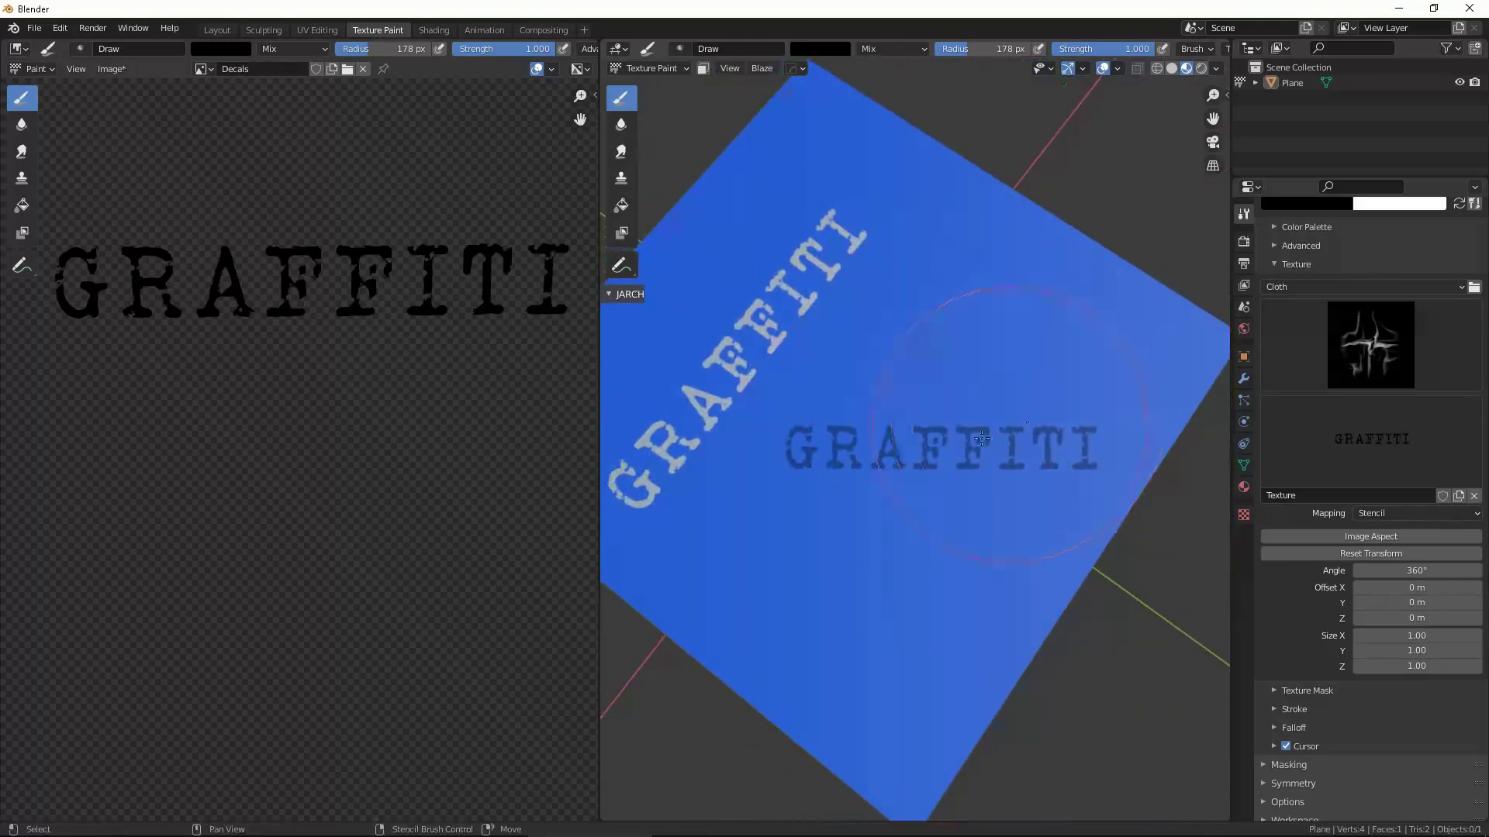
{"action": "left_click_drag", "start_coordinate": [983, 439], "coordinate": [1038, 452]}
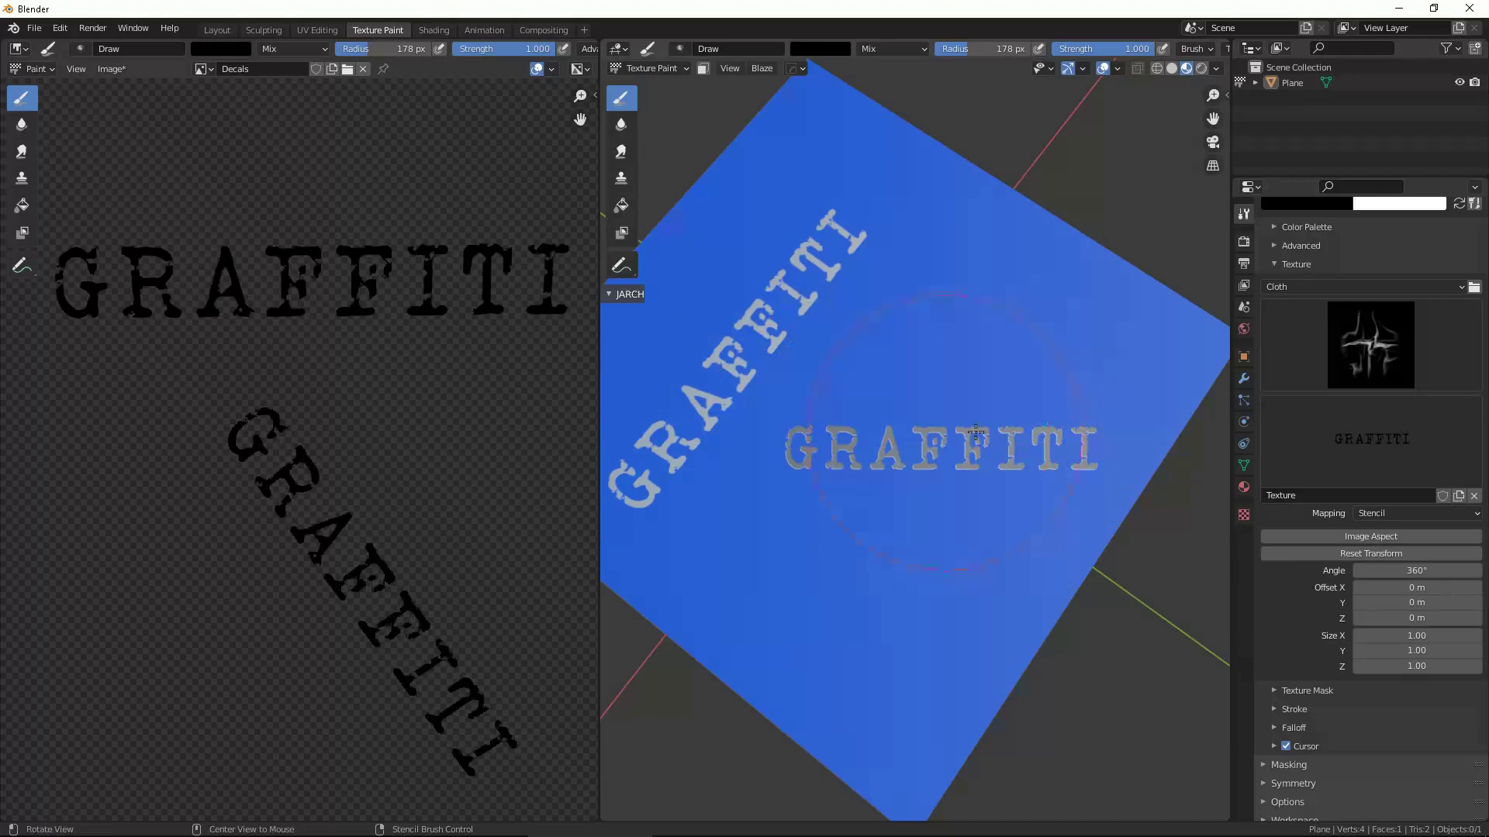
{"action": "middle_click_drag", "start_coordinate": [828, 438], "coordinate": [930, 466]}
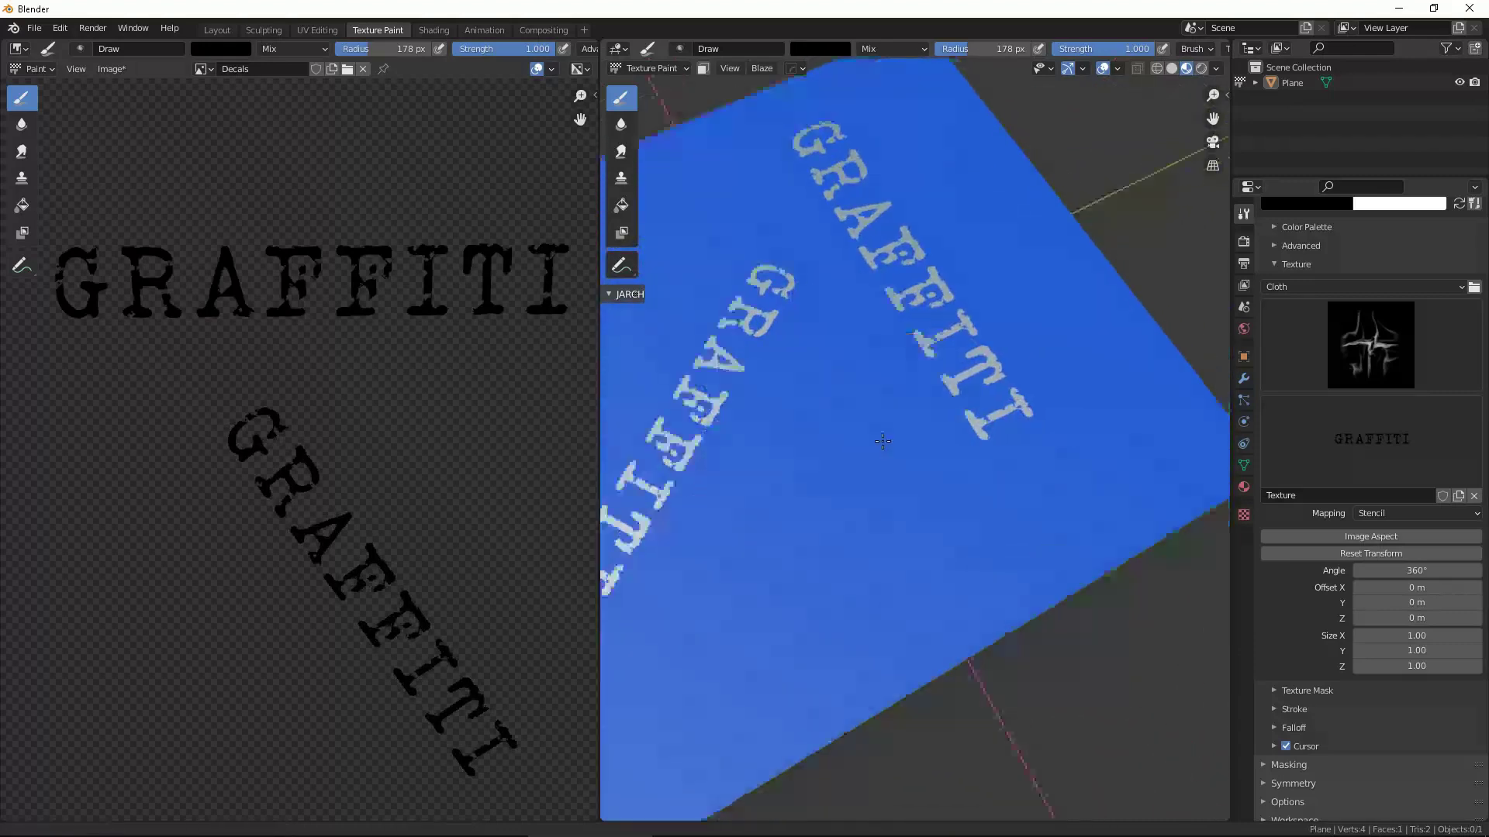
{"action": "right_click_drag", "start_coordinate": [930, 465], "coordinate": [867, 503]}
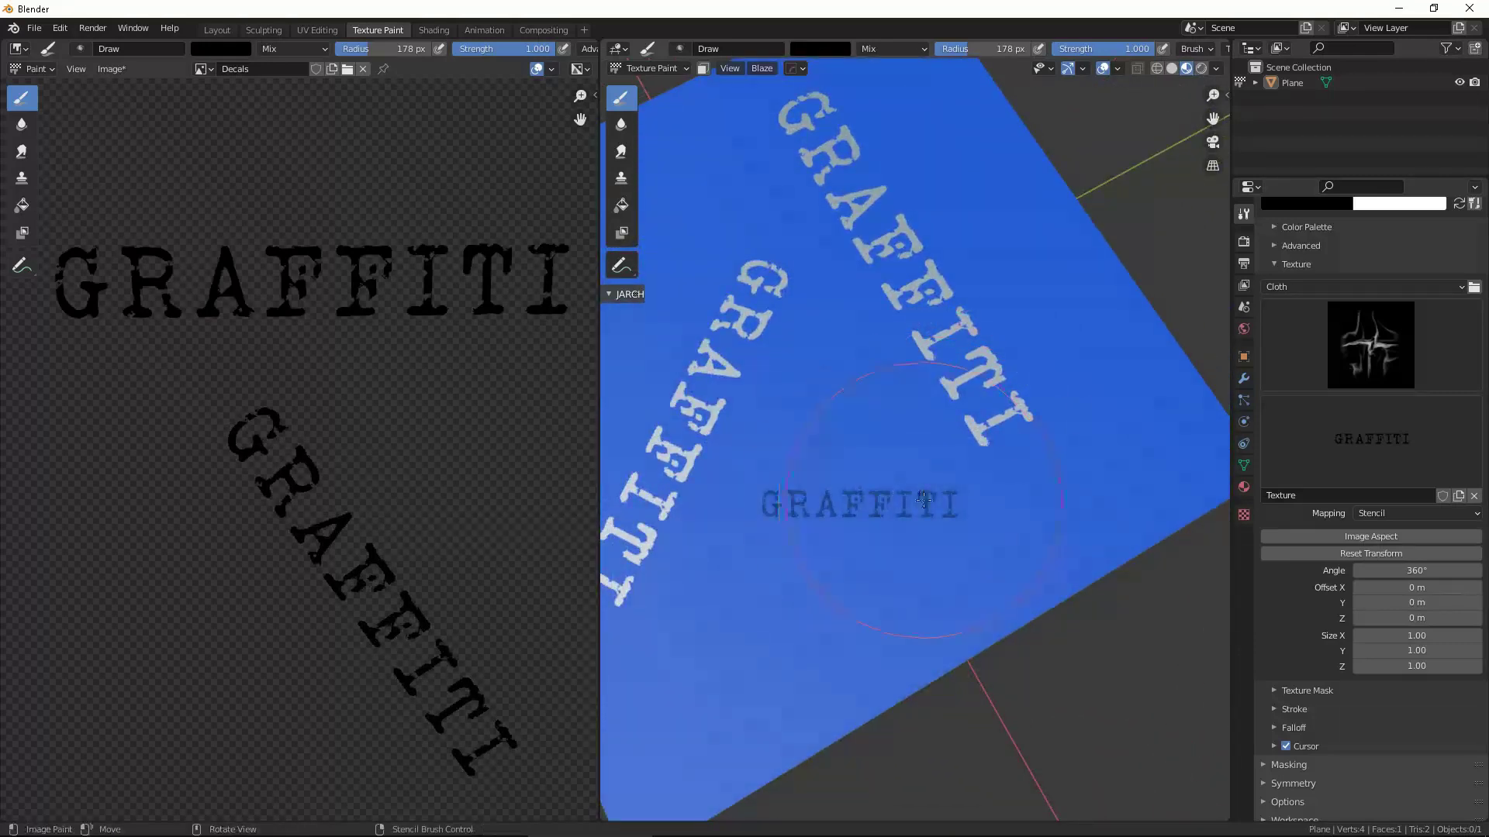
{"action": "left_click_drag", "start_coordinate": [931, 502], "coordinate": [798, 496]}
Change the brush blend mode from Mix to Erase Alpha.
{"action": "middle_click_drag", "start_coordinate": [849, 508], "coordinate": [972, 345]}
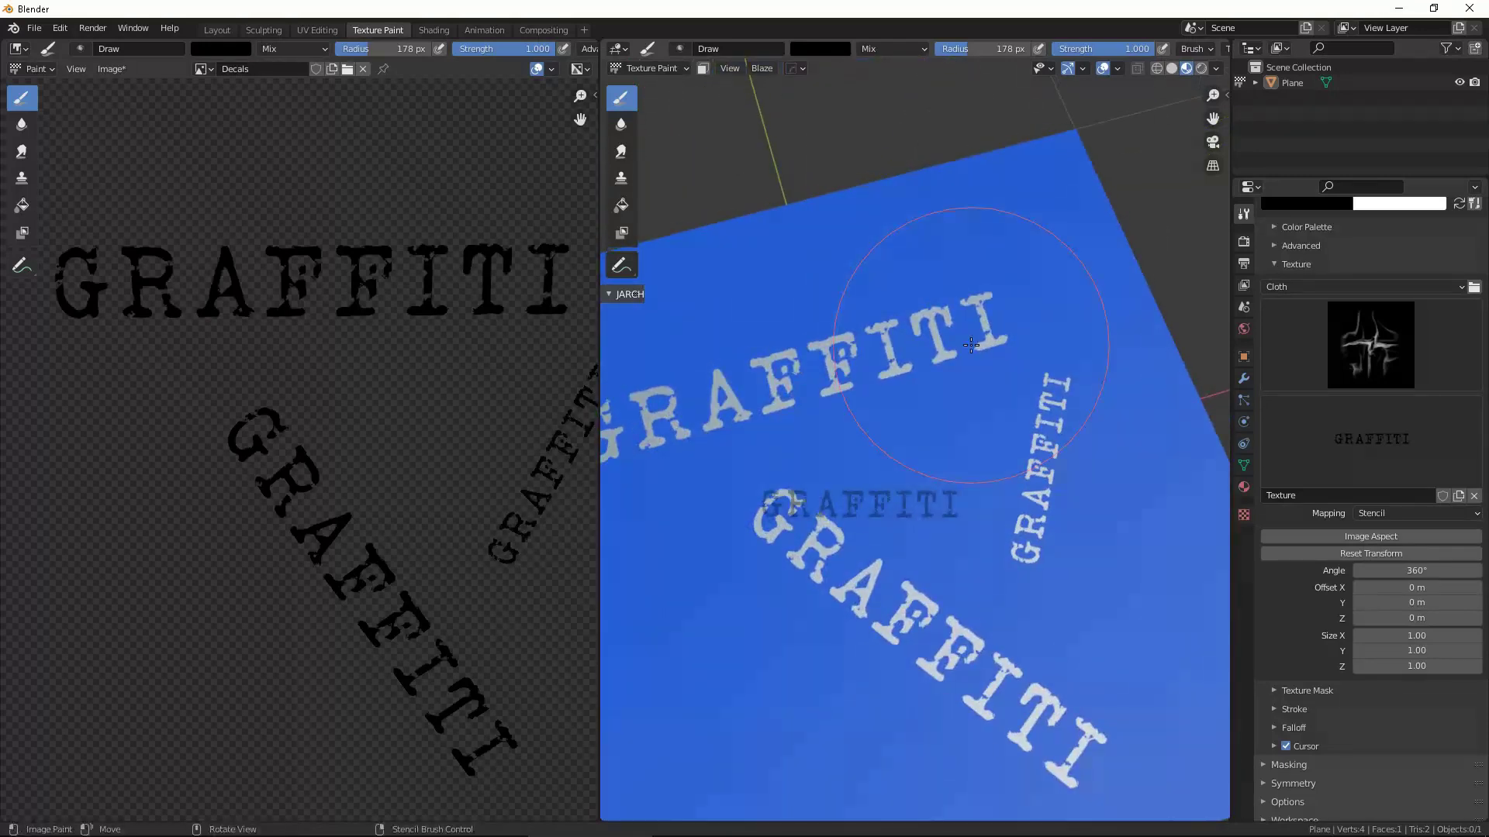
{"action": "left_click", "coordinate": [887, 48]}
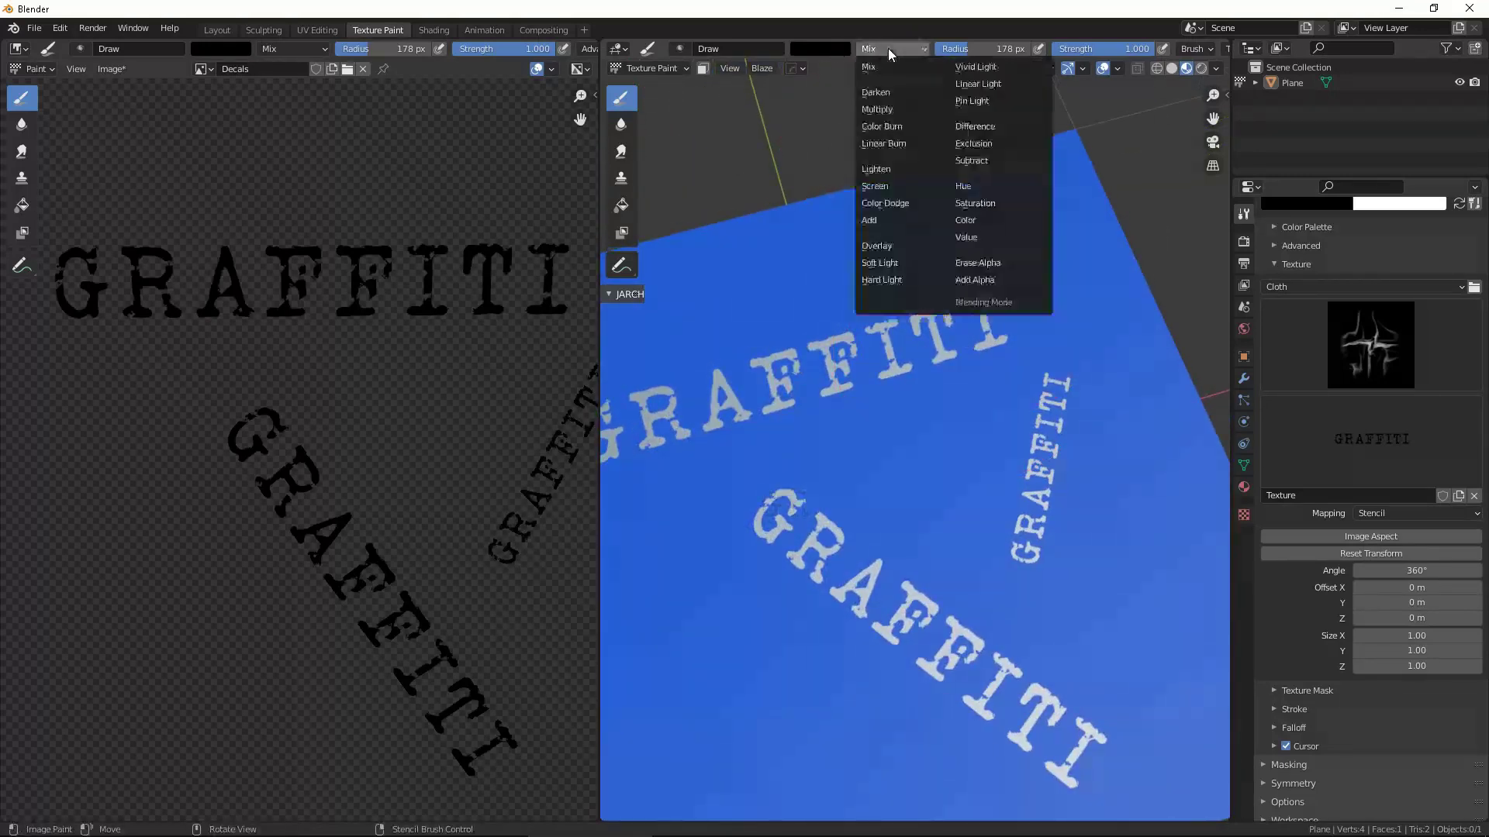
{"action": "left_click", "coordinate": [999, 262]}
{"action": "scroll", "coordinate": [925, 466], "scroll_direction": "up", "scroll_amount": 3}
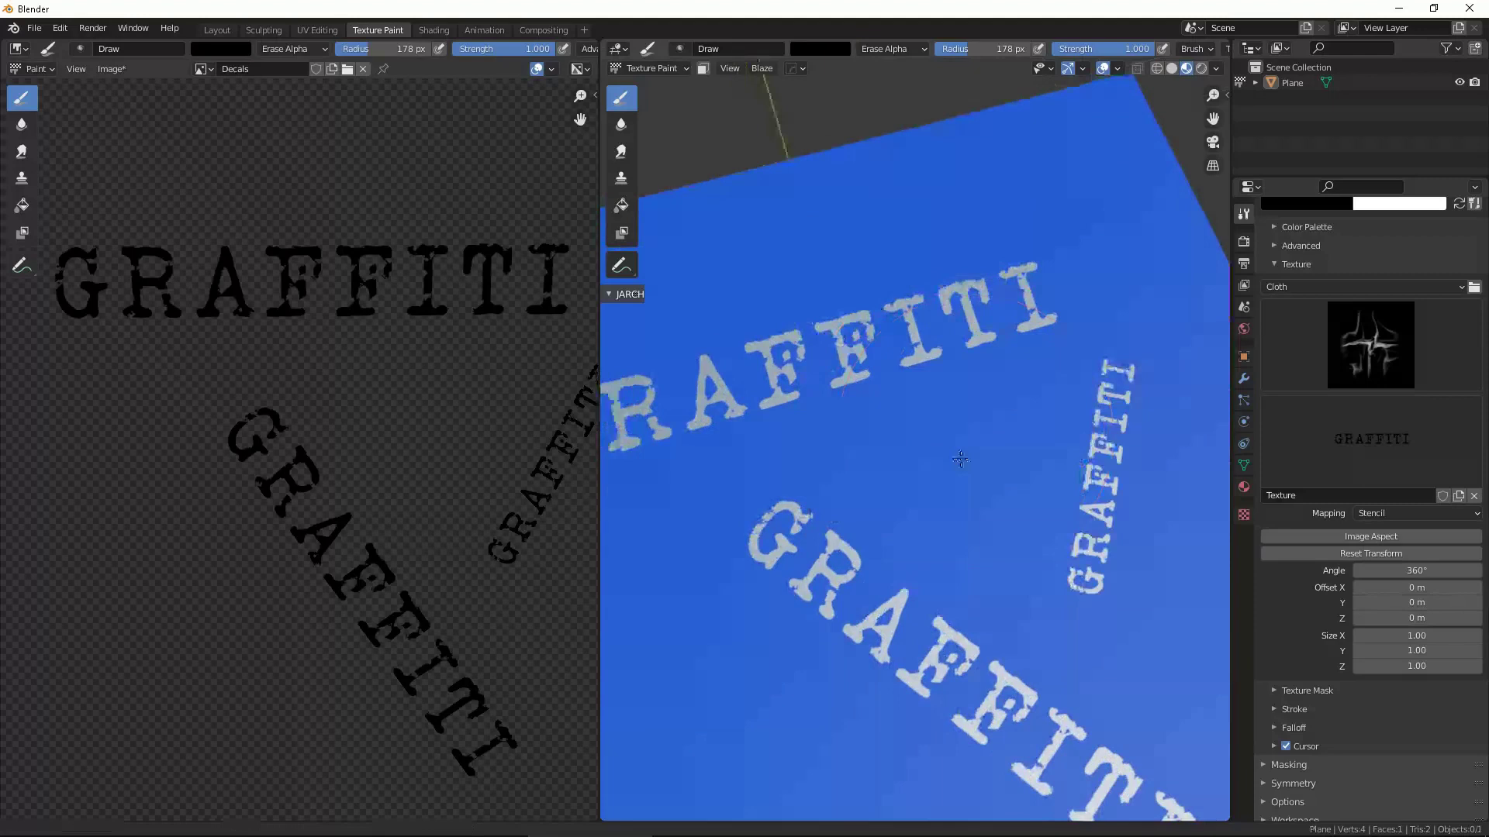
{"action": "scroll", "coordinate": [924, 466], "scroll_direction": "up", "scroll_amount": 2}
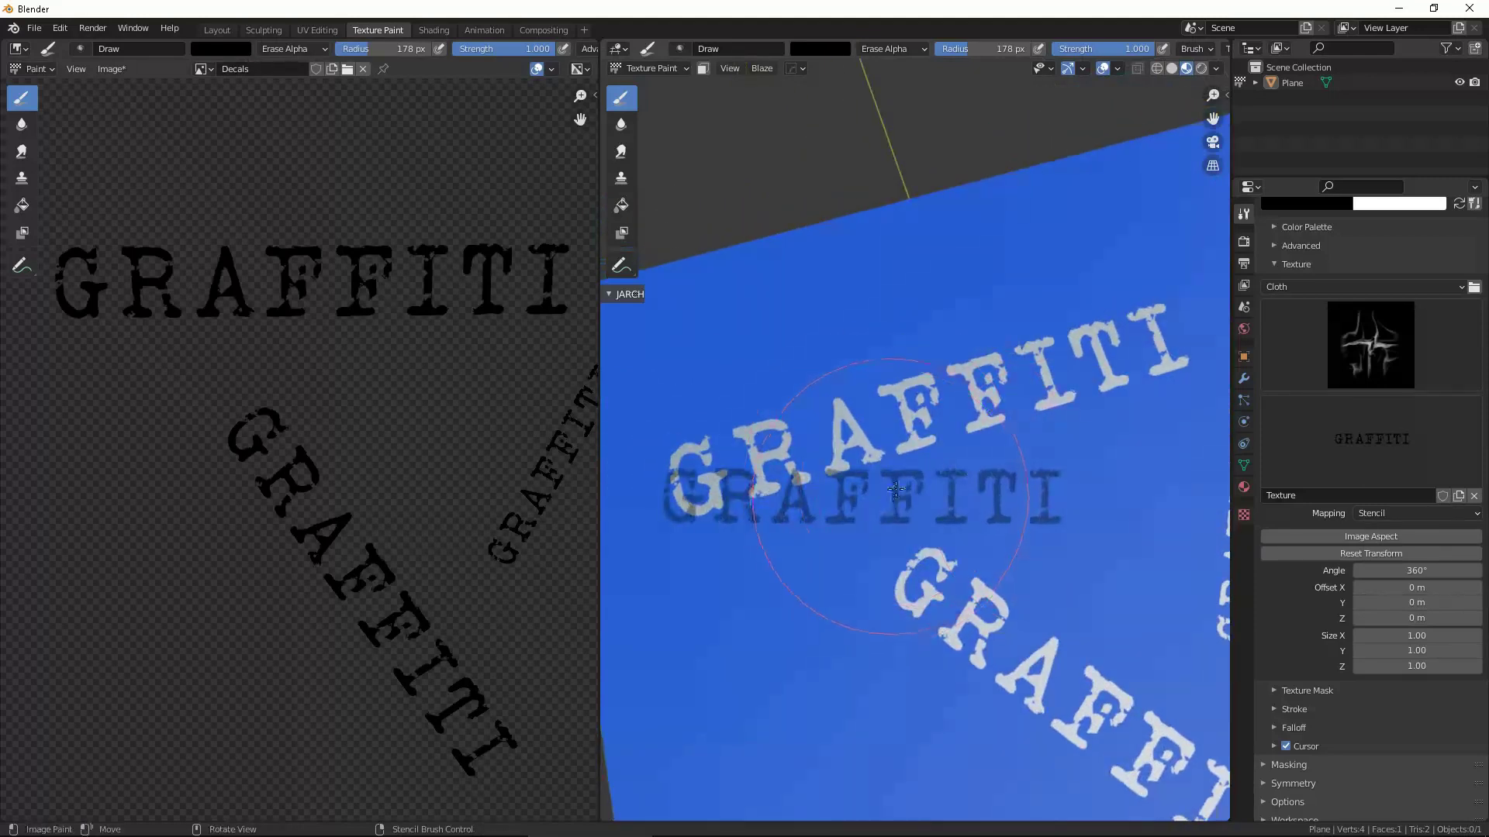
Enlarge the stencil over the painted letters and erase patches of the GRAFFITI decals.
{"action": "mouse_move", "coordinate": [925, 466]}
{"action": "right_mouse_down"}
{"action": "mouse_move", "coordinate": [914, 452]}
{"action": "mouse_move", "coordinate": [942, 487]}
{"action": "mouse_move", "coordinate": [910, 485]}
{"action": "right_mouse_up"}
{"action": "scroll", "coordinate": [916, 452], "scroll_direction": "up", "scroll_amount": 2}
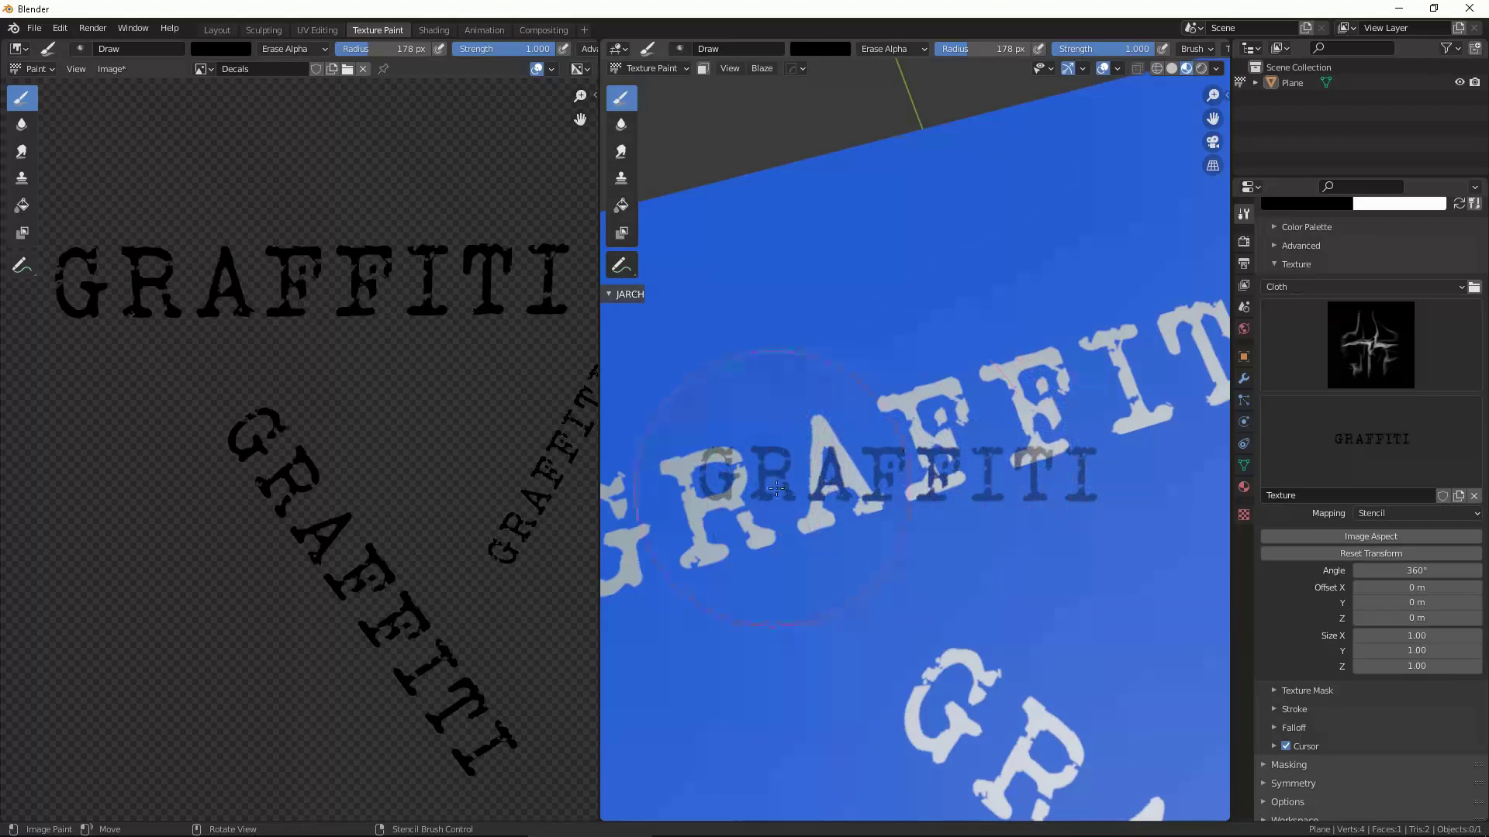
{"action": "middle_click_drag", "start_coordinate": [774, 489], "coordinate": [873, 459]}
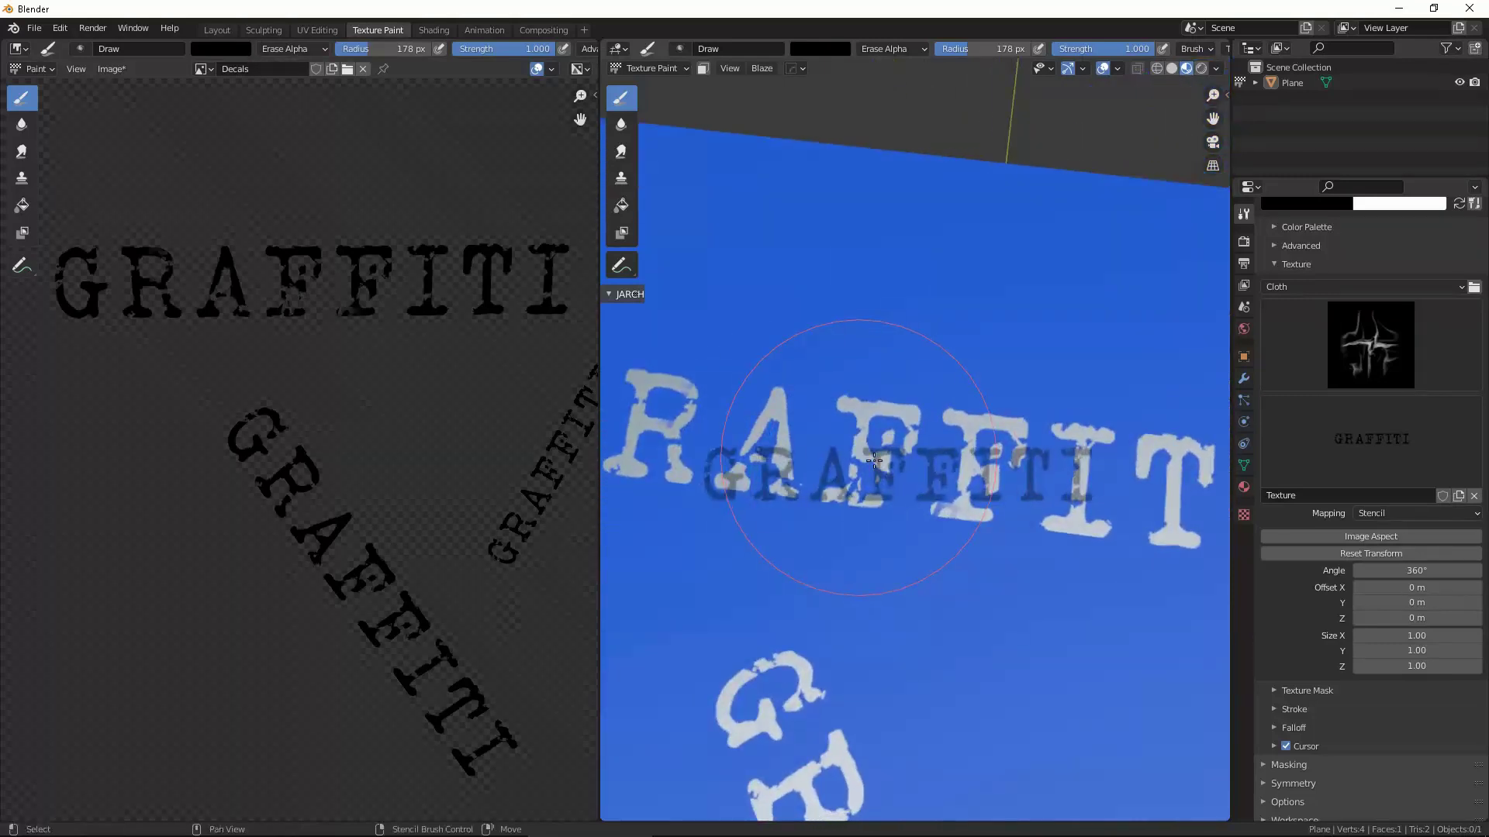
{"action": "right_click_drag", "start_coordinate": [873, 460], "coordinate": [986, 487], "text": "shift"}
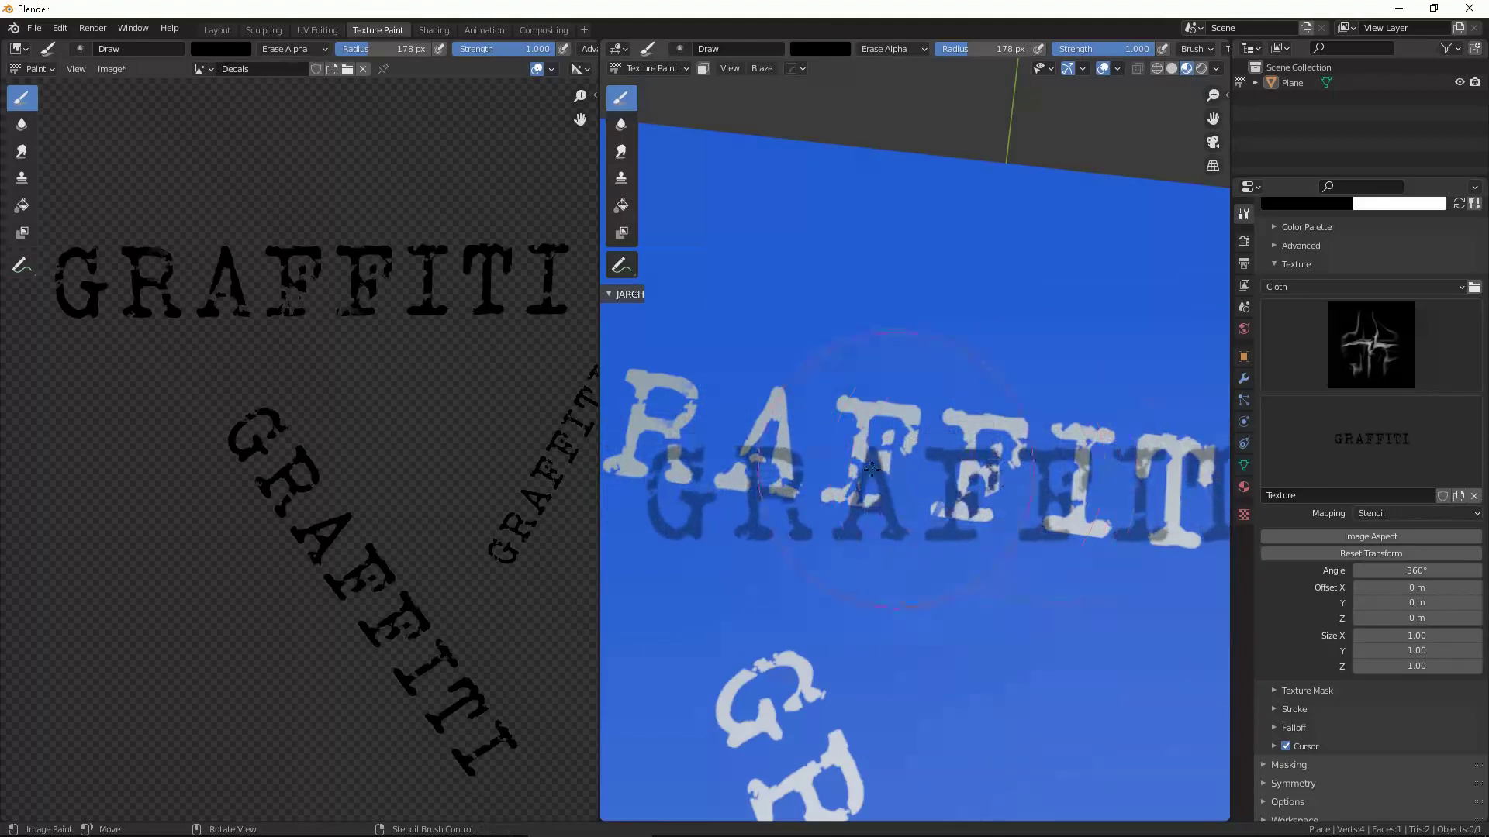
{"action": "mouse_move", "coordinate": [872, 466]}
{"action": "middle_mouse_down"}
{"action": "mouse_move", "coordinate": [896, 452]}
{"action": "mouse_move", "coordinate": [910, 492]}
{"action": "mouse_move", "coordinate": [809, 490]}
{"action": "mouse_move", "coordinate": [945, 484]}
{"action": "middle_mouse_up"}
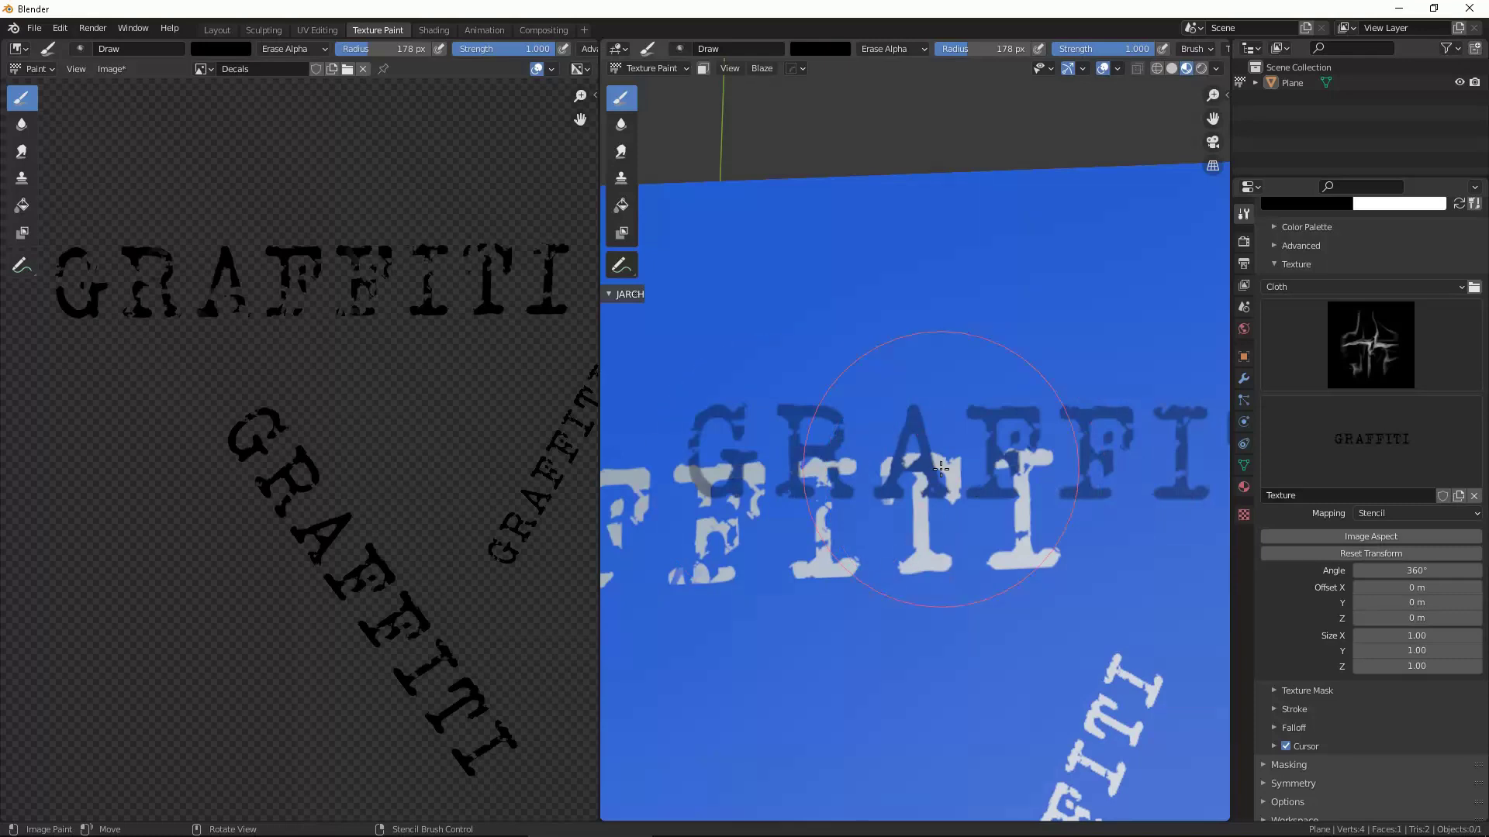
{"action": "middle_click_drag", "start_coordinate": [942, 469], "coordinate": [998, 321]}
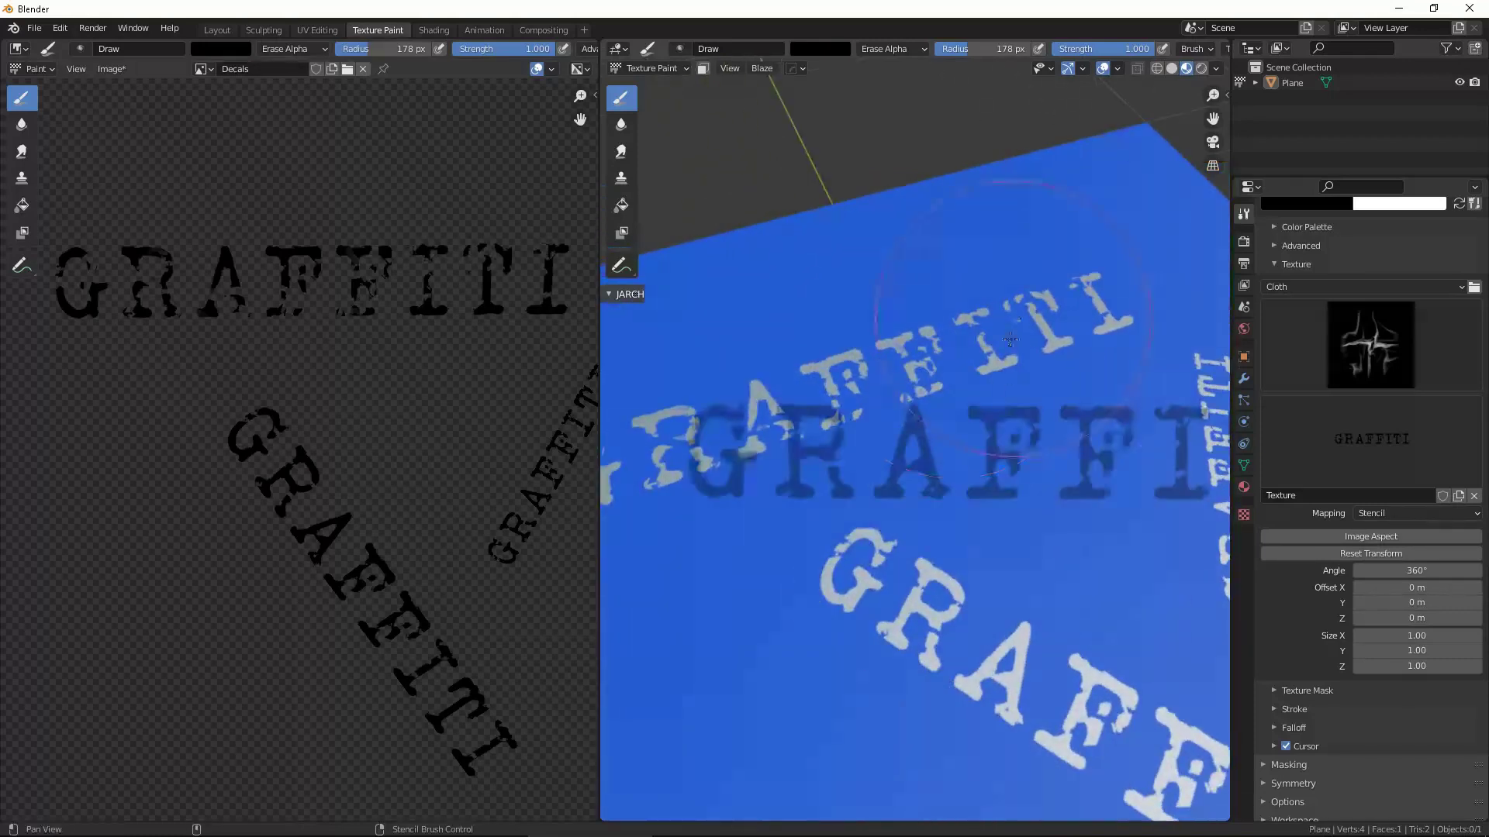
{"action": "middle_click_drag", "start_coordinate": [1010, 338], "coordinate": [866, 487]}
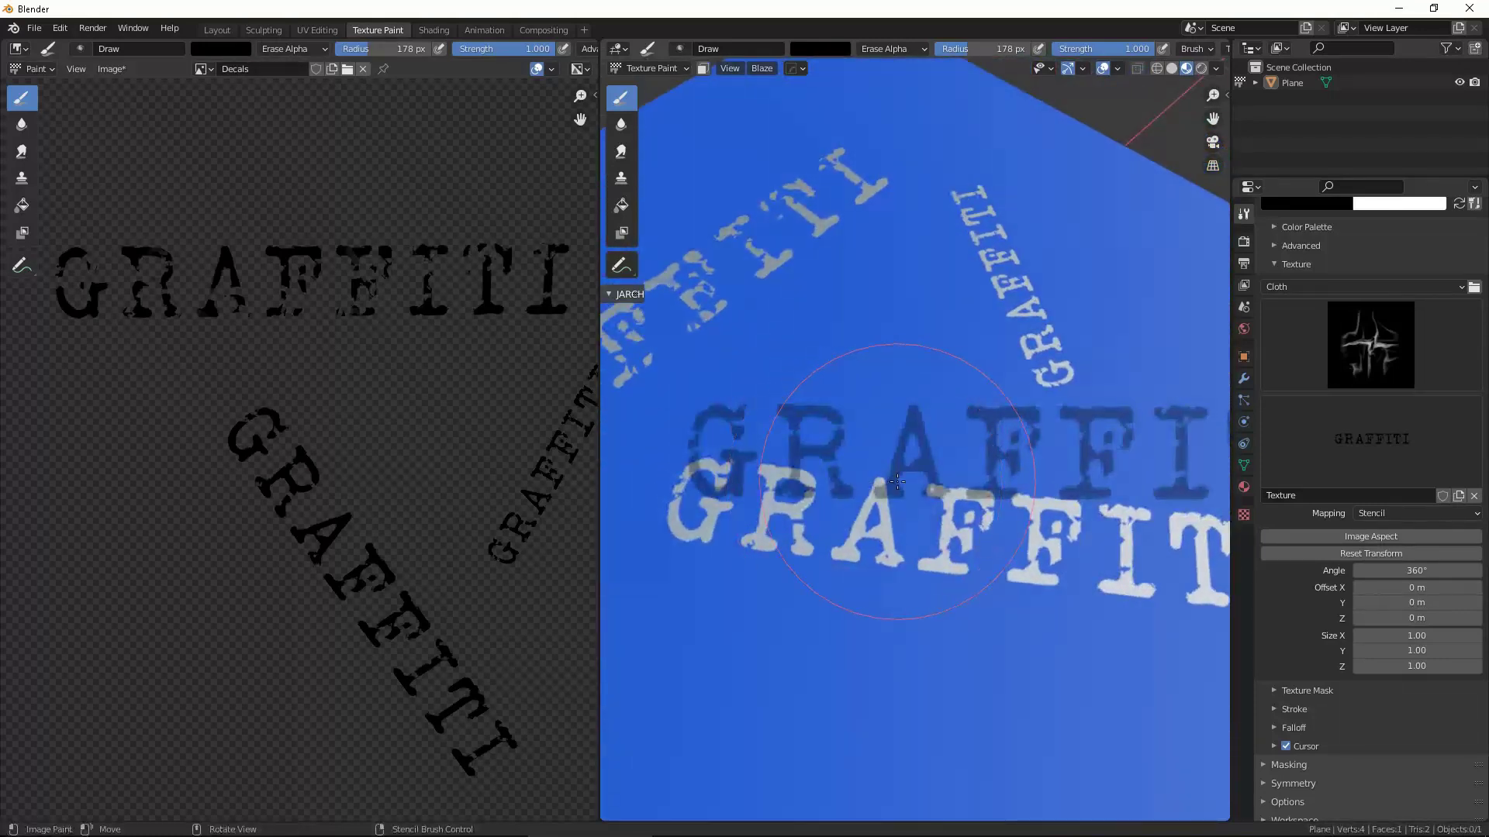
{"action": "middle_click_drag", "start_coordinate": [872, 494], "coordinate": [849, 498]}
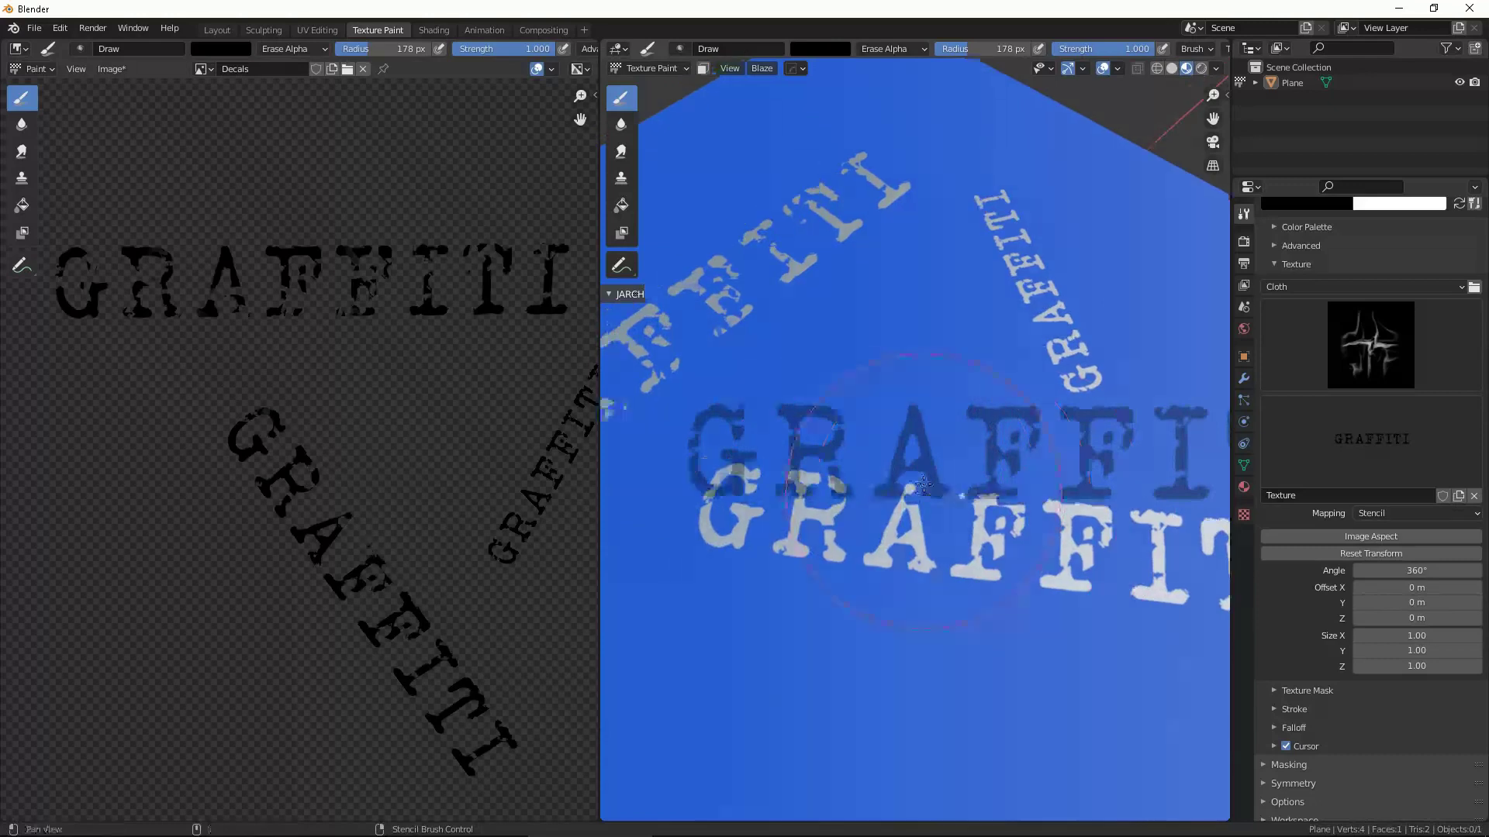
{"action": "scroll", "coordinate": [849, 498], "scroll_direction": "up", "scroll_amount": 3}
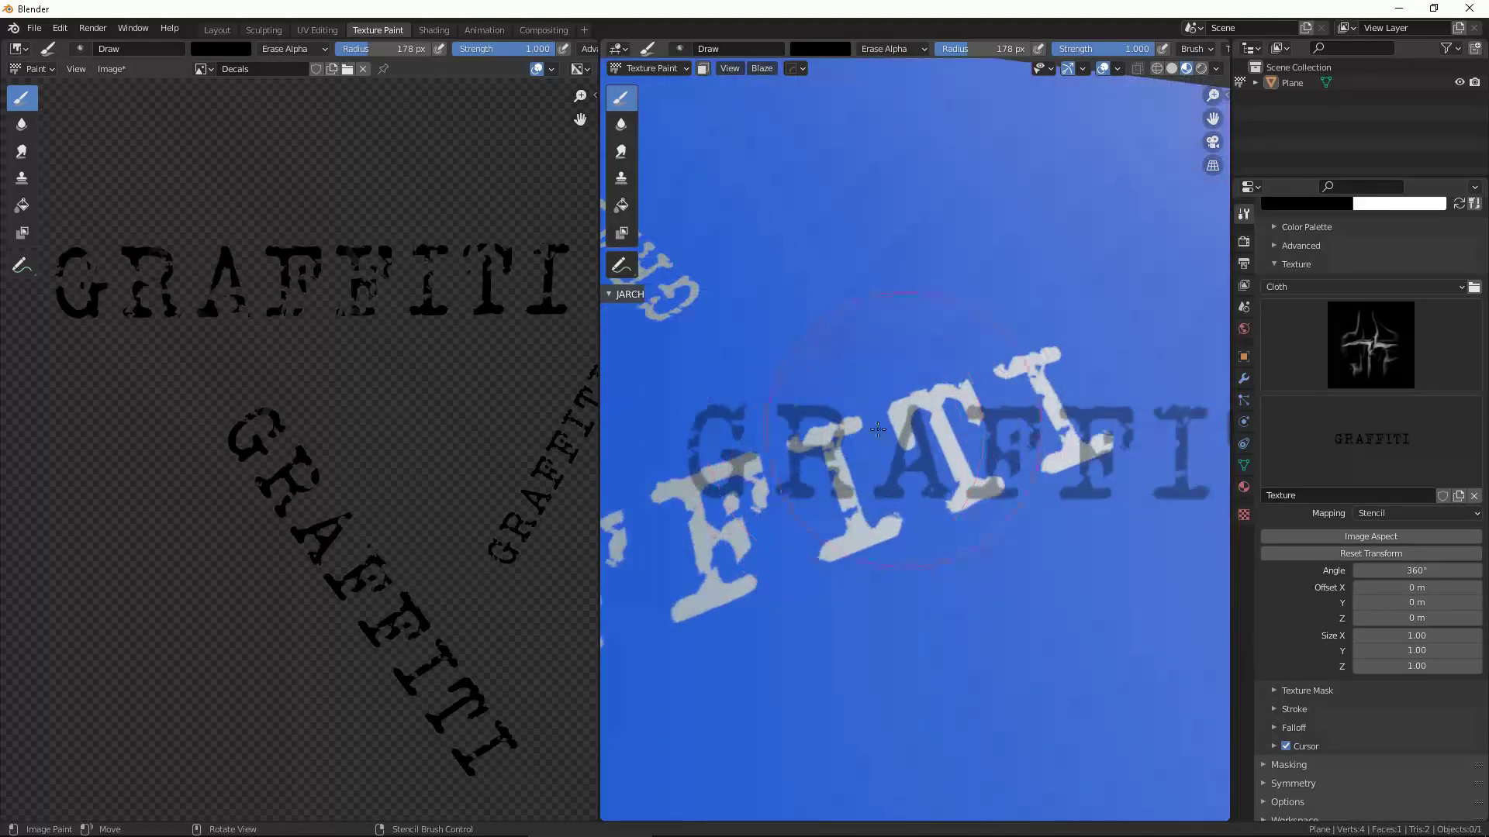
{"action": "middle_click_drag", "start_coordinate": [1009, 457], "coordinate": [962, 486]}
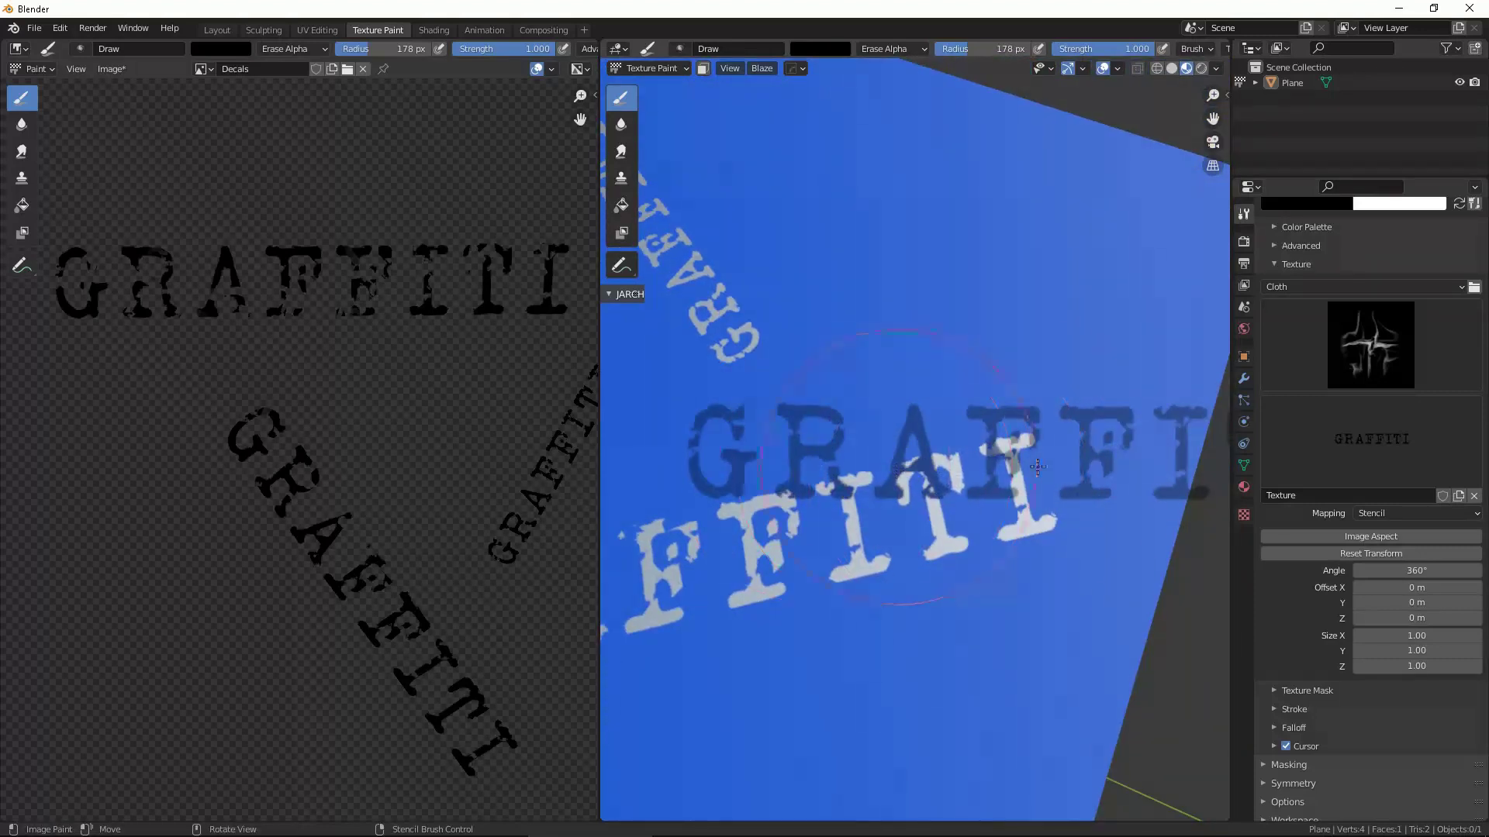
{"action": "mouse_move", "coordinate": [954, 480]}
{"action": "middle_mouse_down"}
{"action": "mouse_move", "coordinate": [1021, 433]}
{"action": "mouse_move", "coordinate": [1008, 464]}
{"action": "middle_mouse_up"}
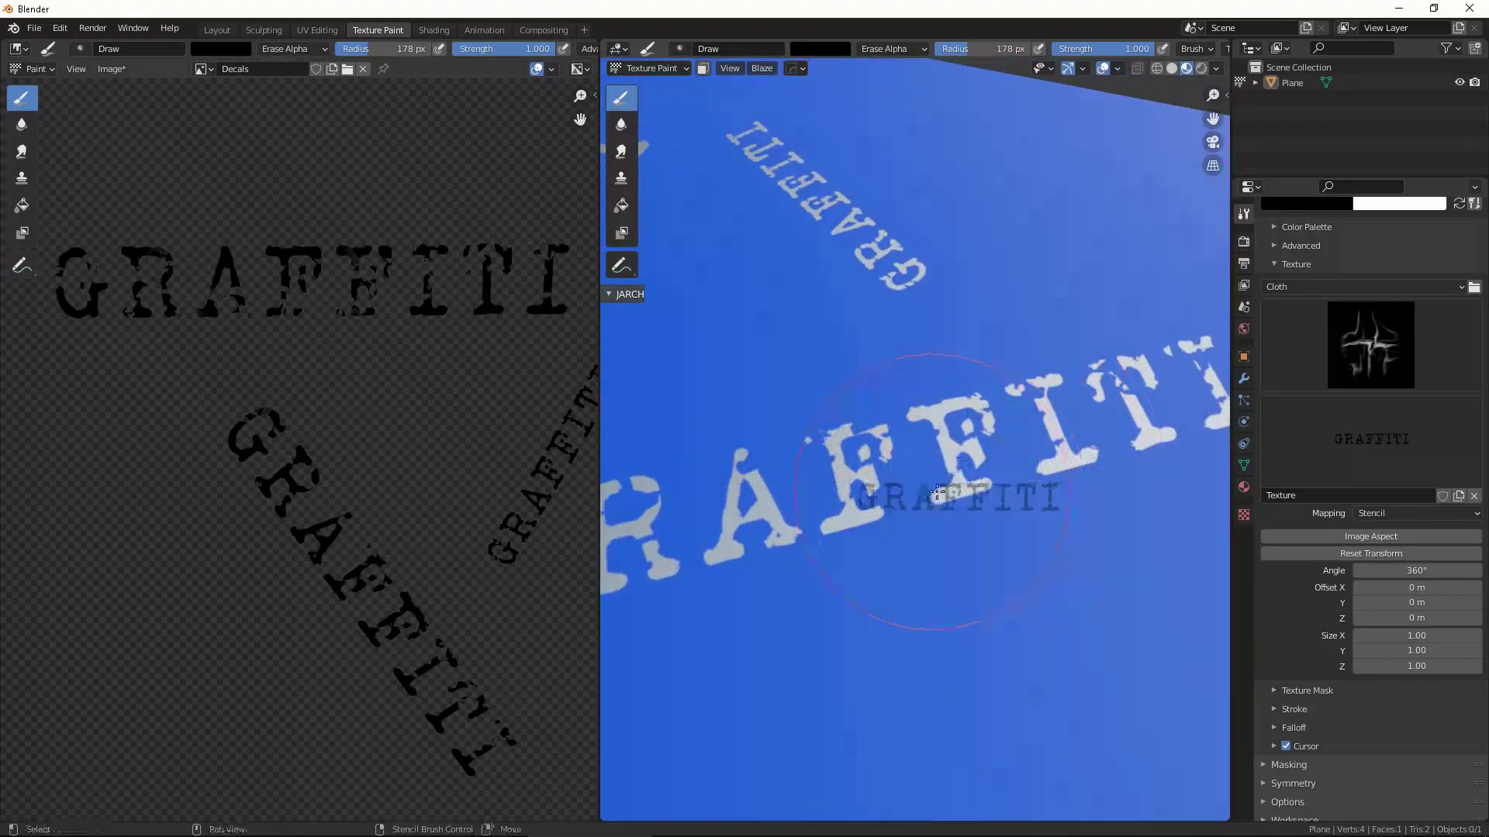
{"action": "right_click_drag", "start_coordinate": [912, 482], "coordinate": [903, 476], "text": "shift"}
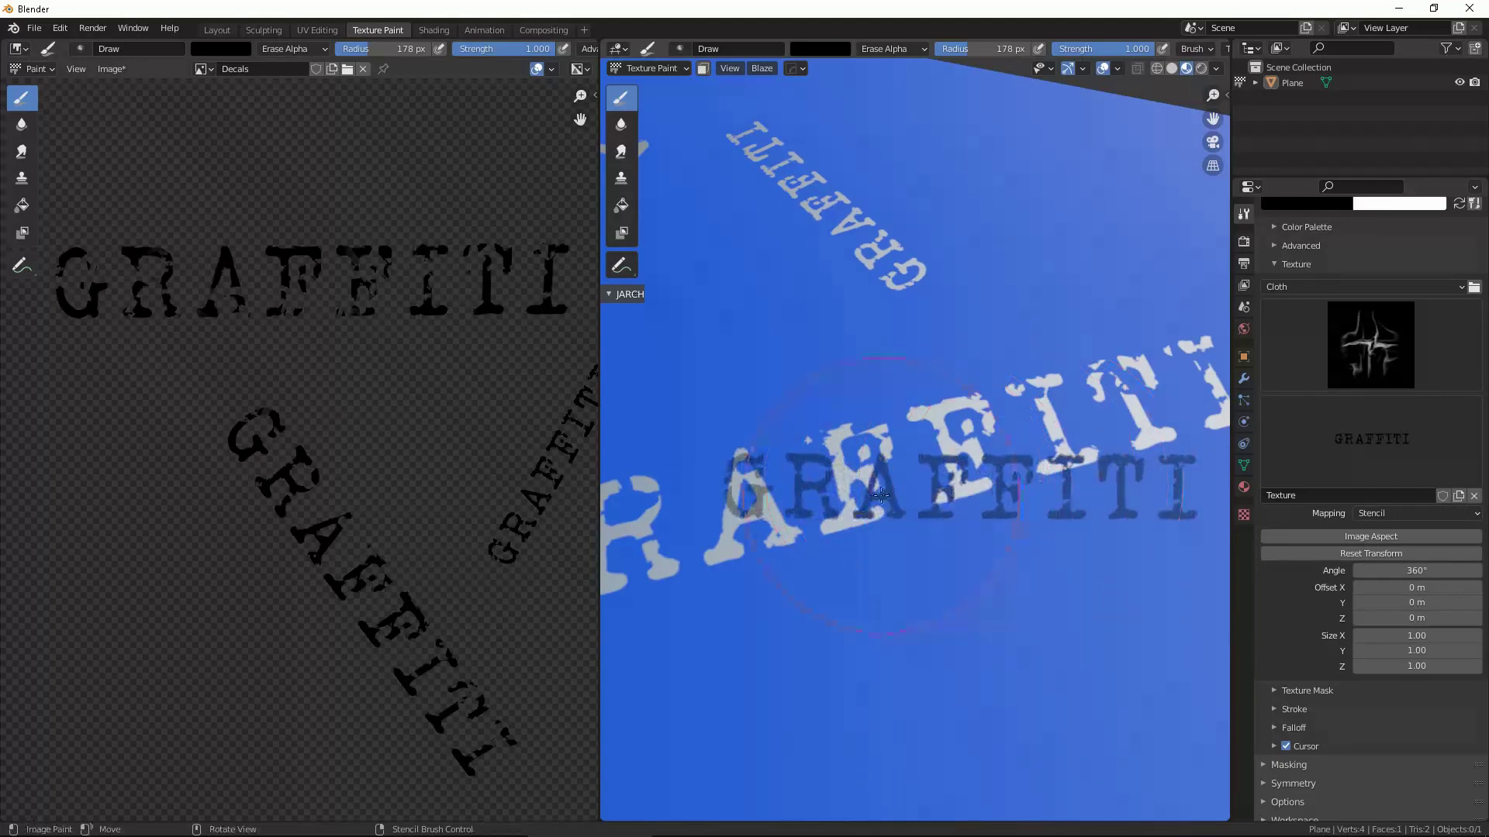
{"action": "middle_click_drag", "start_coordinate": [1026, 518], "coordinate": [1008, 471]}
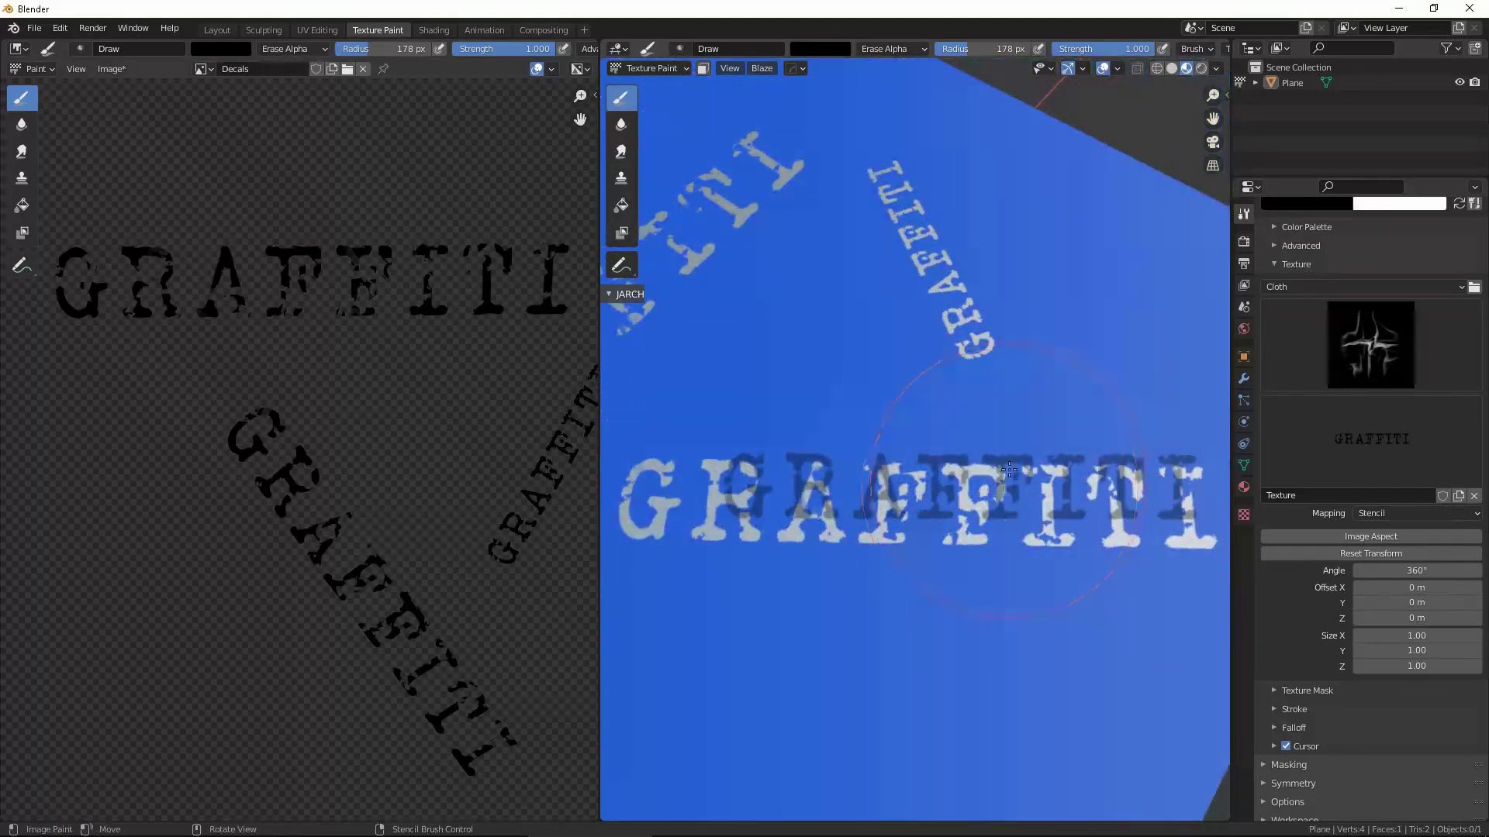
Return to the Shading workspace and open the Glossy BSDF Color swatch.
{"action": "left_click", "coordinate": [434, 31]}
{"action": "mouse_move", "coordinate": [789, 282]}
{"action": "middle_mouse_down"}
{"action": "mouse_move", "coordinate": [646, 295]}
{"action": "mouse_move", "coordinate": [779, 265]}
{"action": "mouse_move", "coordinate": [769, 317]}
{"action": "middle_mouse_up"}
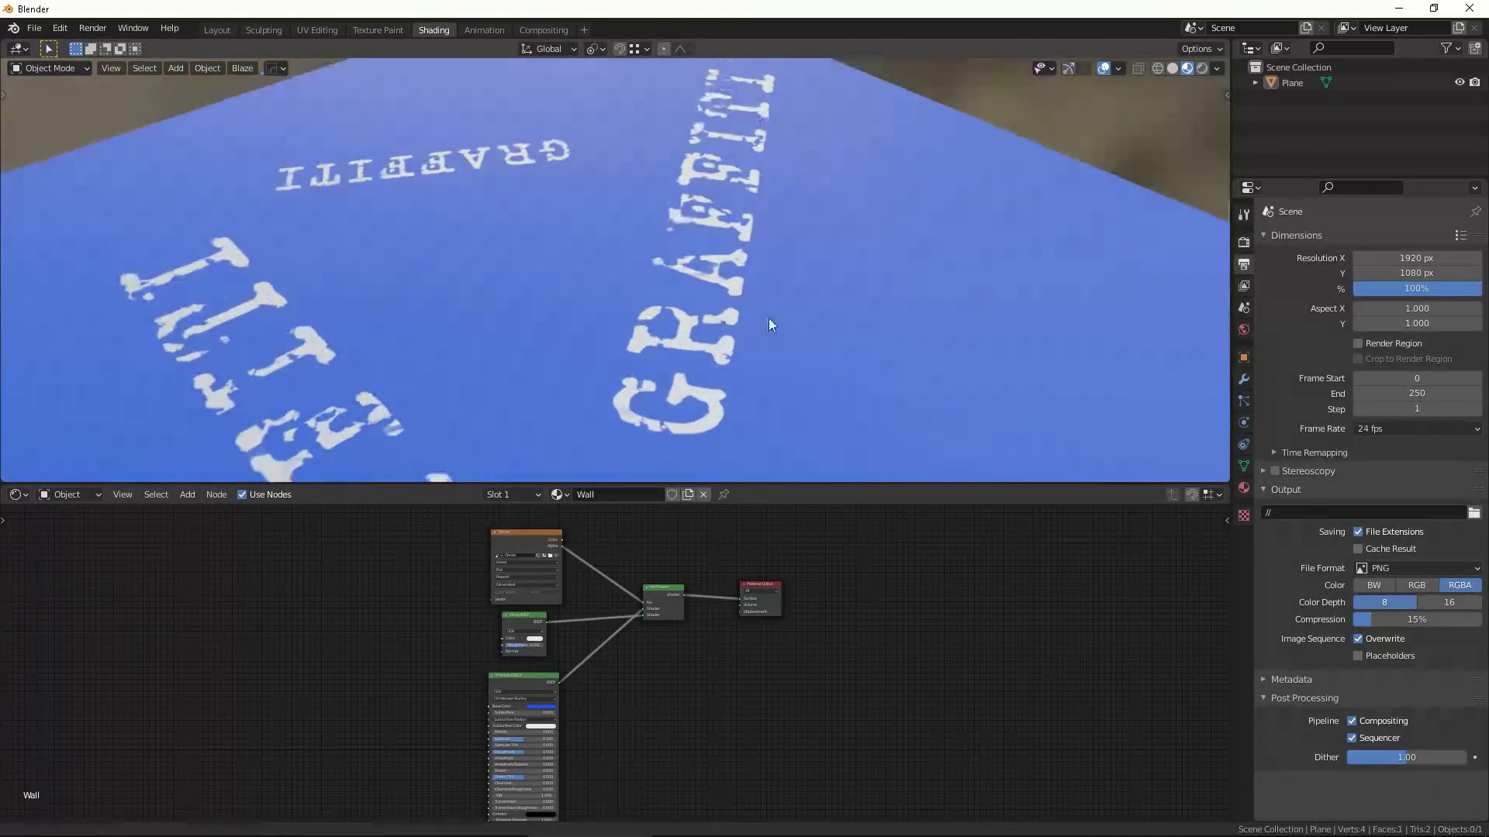
{"action": "scroll", "coordinate": [681, 671], "scroll_direction": "up", "scroll_amount": 2}
{"action": "scroll", "coordinate": [698, 687], "scroll_direction": "up", "scroll_amount": 3}
{"action": "scroll", "coordinate": [698, 686], "scroll_direction": "up", "scroll_amount": 2}
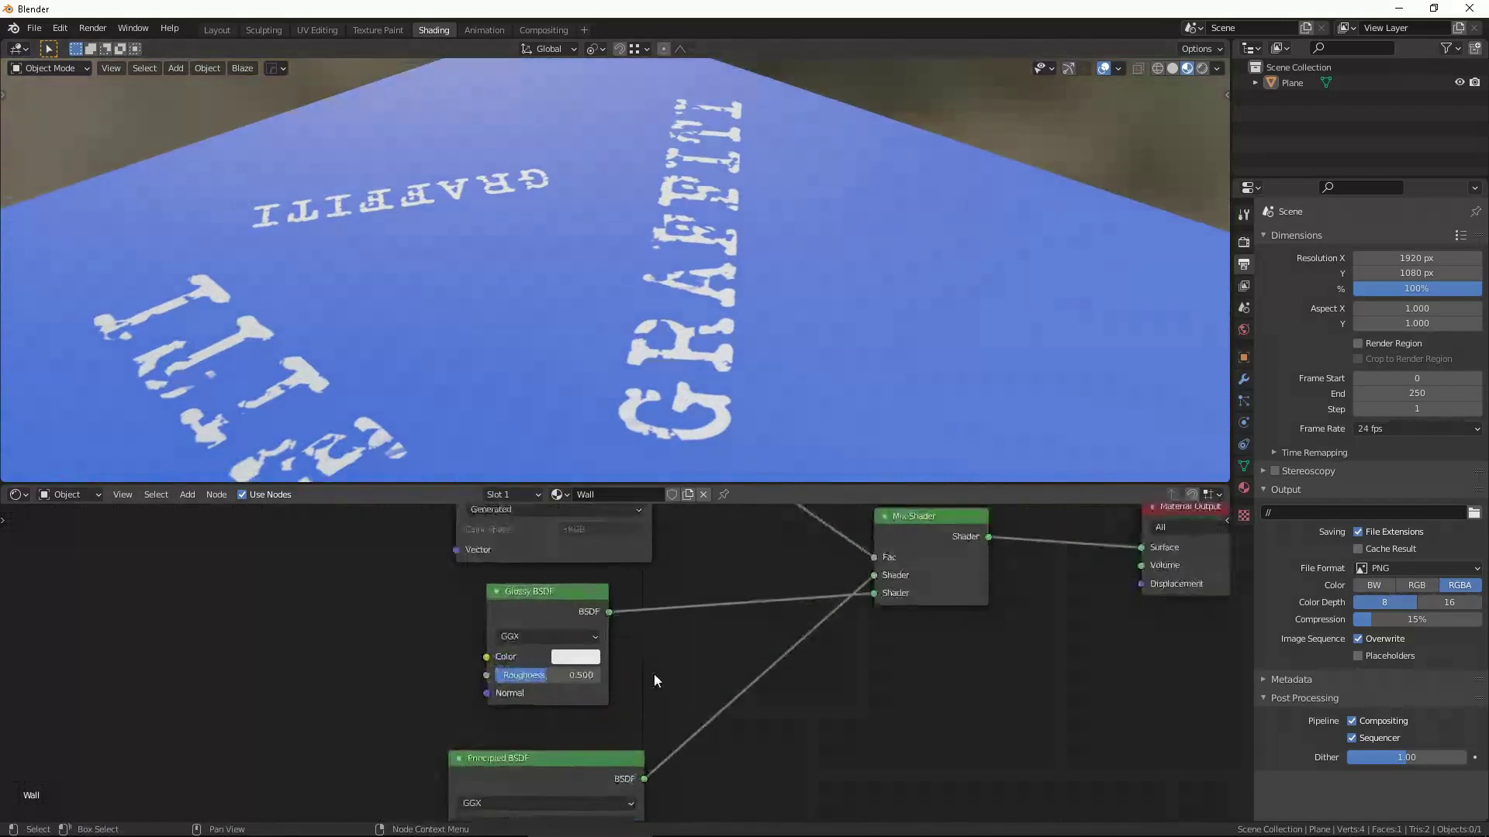
{"action": "scroll", "coordinate": [655, 673], "scroll_direction": "up", "scroll_amount": 3}
{"action": "scroll", "coordinate": [698, 668], "scroll_direction": "up", "scroll_amount": 2}
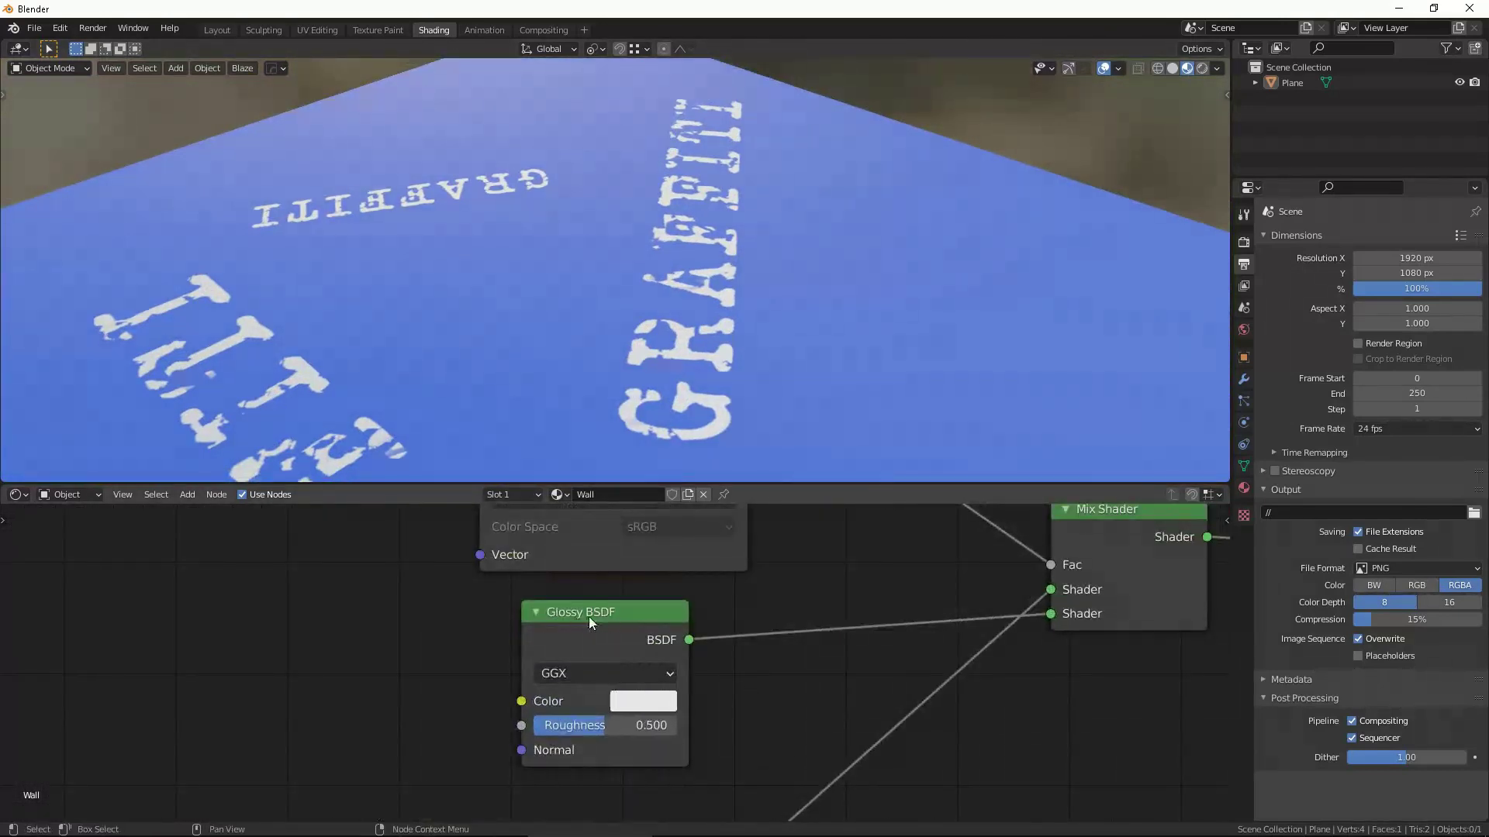
{"action": "left_click_drag", "start_coordinate": [588, 616], "coordinate": [588, 613]}
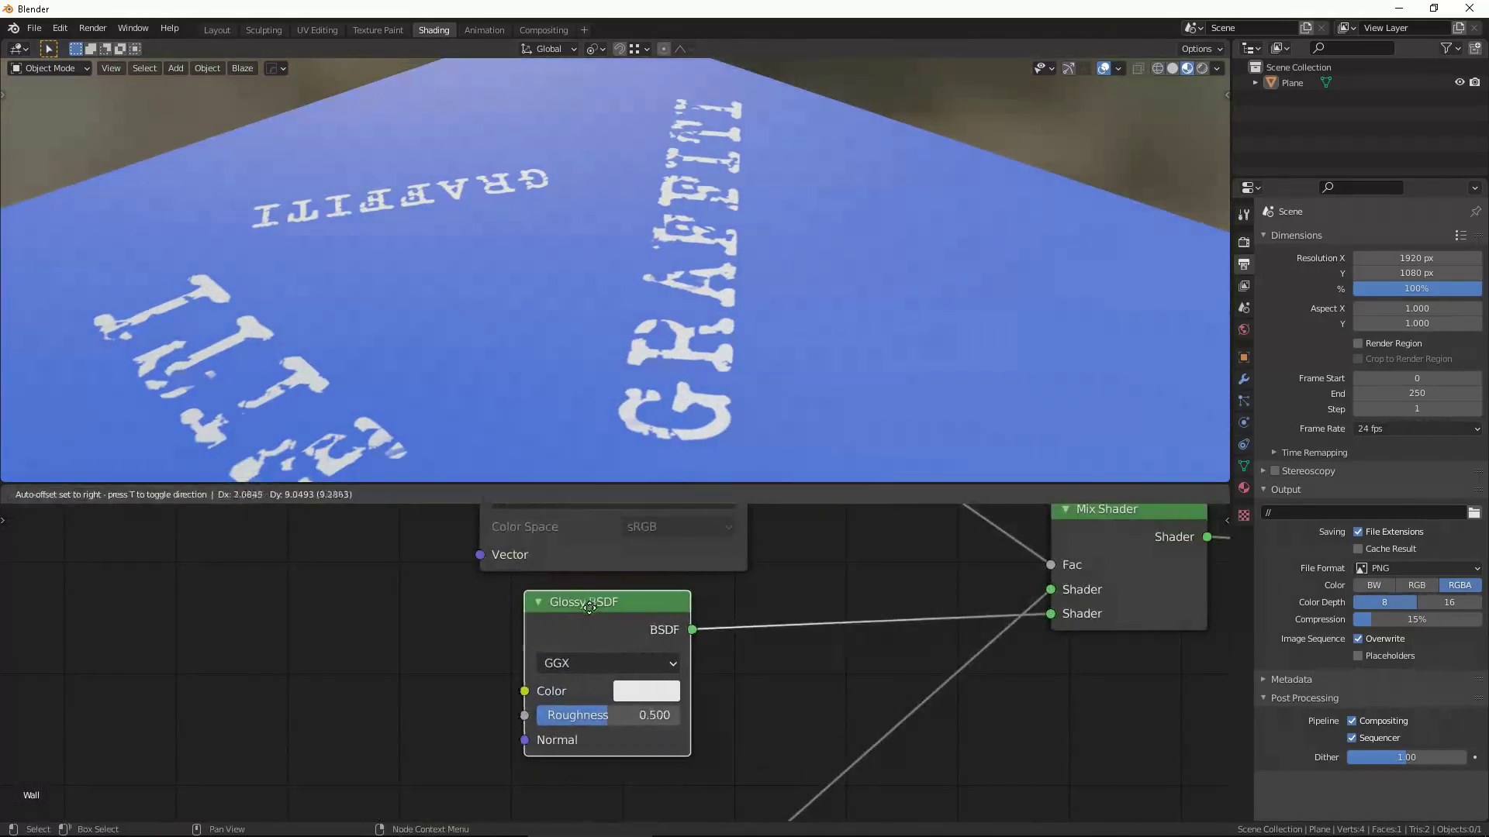
{"action": "left_click", "coordinate": [642, 700]}
Set the Glossy BSDF colour to fully saturated red and inspect the red decals.
{"action": "mouse_move", "coordinate": [704, 462]}
{"action": "left_mouse_down"}
{"action": "mouse_move", "coordinate": [687, 514]}
{"action": "mouse_move", "coordinate": [703, 551]}
{"action": "left_mouse_up"}
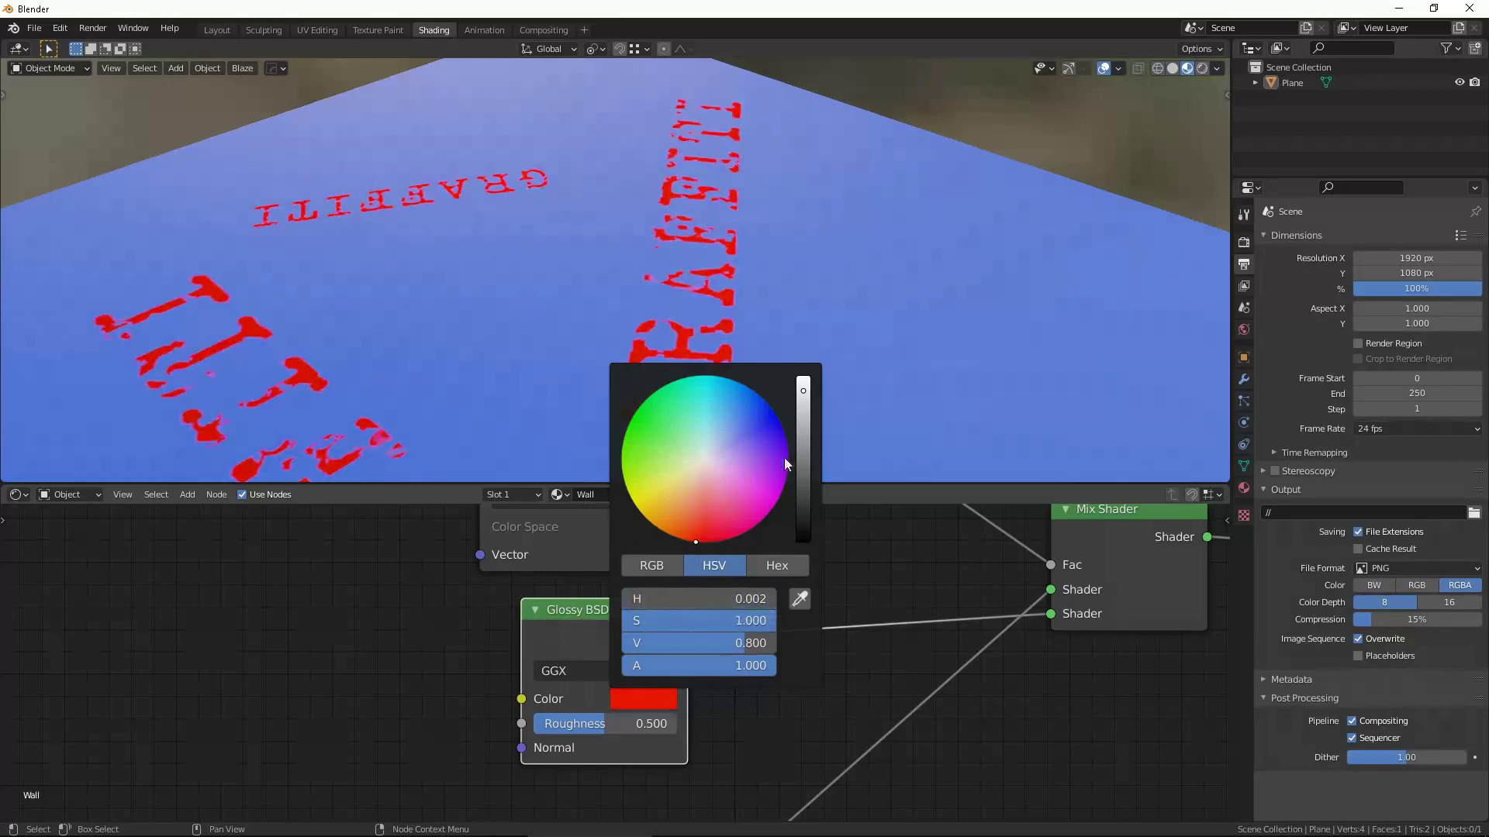
{"action": "mouse_move", "coordinate": [801, 287]}
{"action": "middle_mouse_down"}
{"action": "mouse_move", "coordinate": [837, 289]}
{"action": "mouse_move", "coordinate": [772, 257]}
{"action": "middle_mouse_up"}
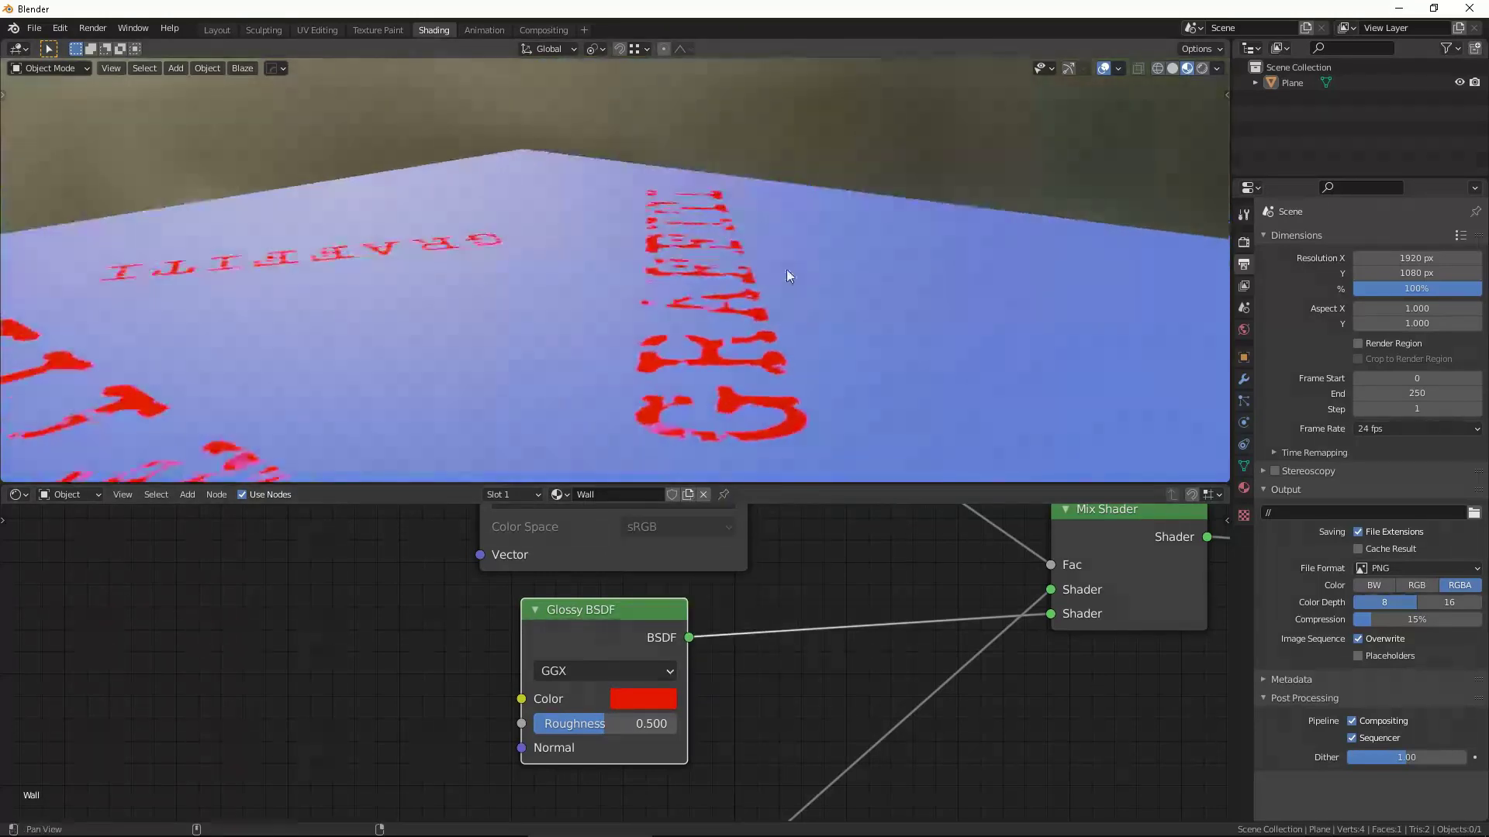